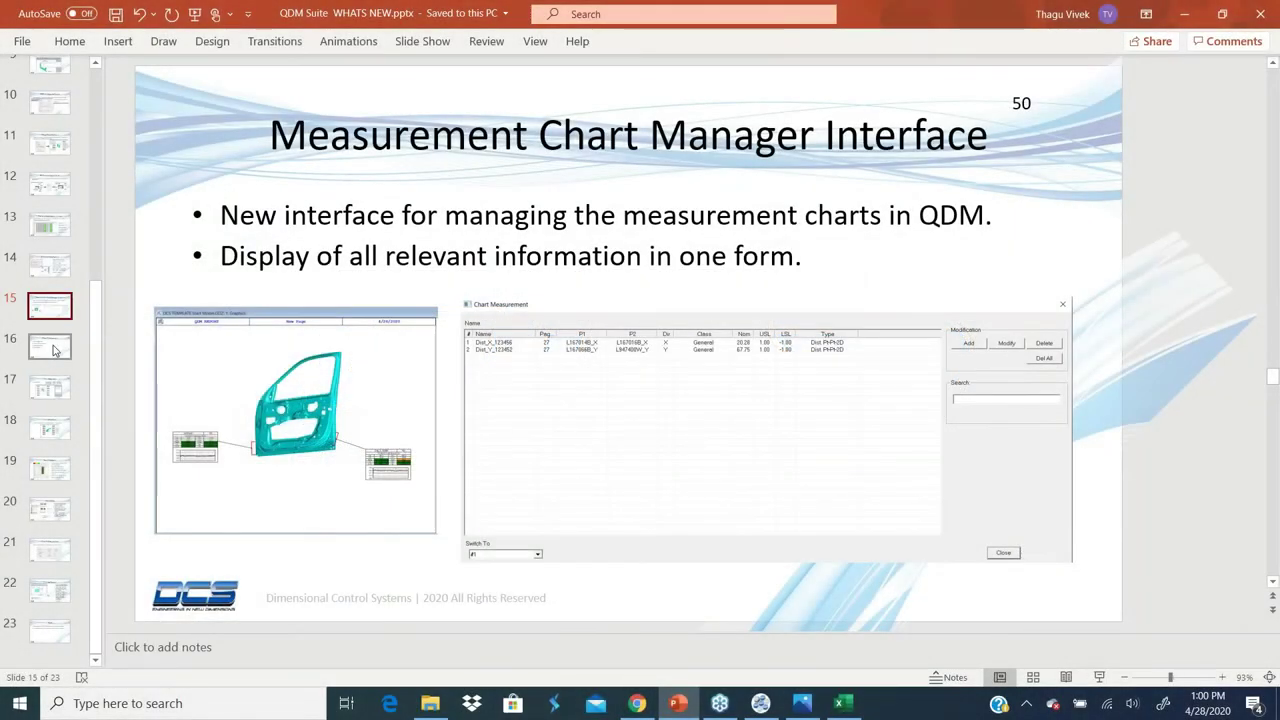
# Advance the PowerPoint deck to slide 17, Chart Alignments, then switch to QDMSOLID Analyst Plus.
pyautogui.click(52, 346)
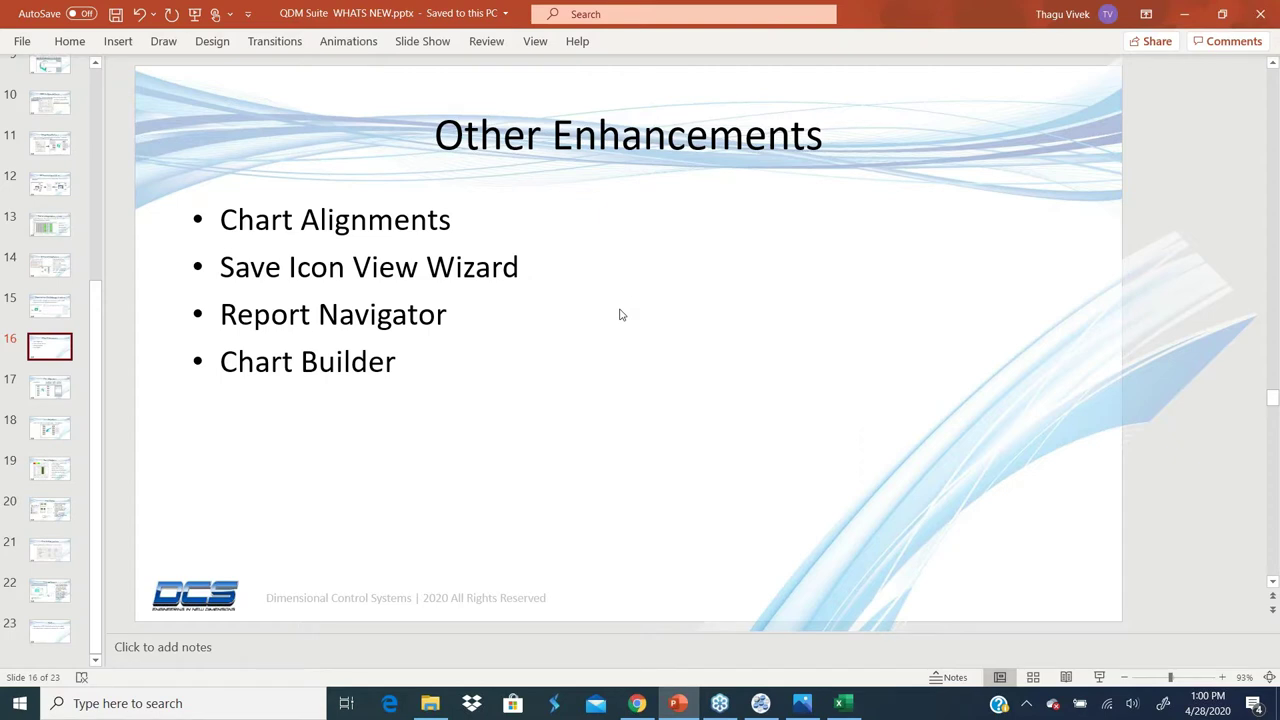
pyautogui.click(40, 388)
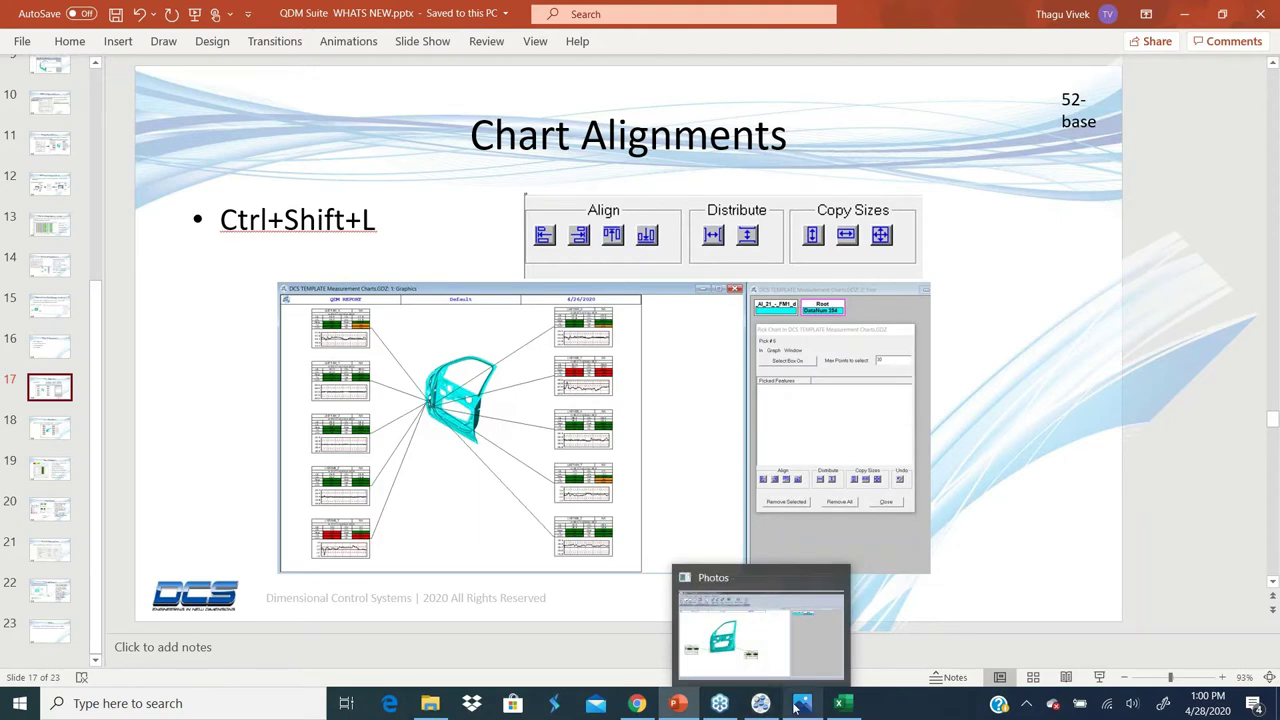
pyautogui.click(760, 705)
# Close the Measurement Charts template and open DCS TEMPLATE Base Layout.GDZ from Recent Documents.
pyautogui.click(20, 20)
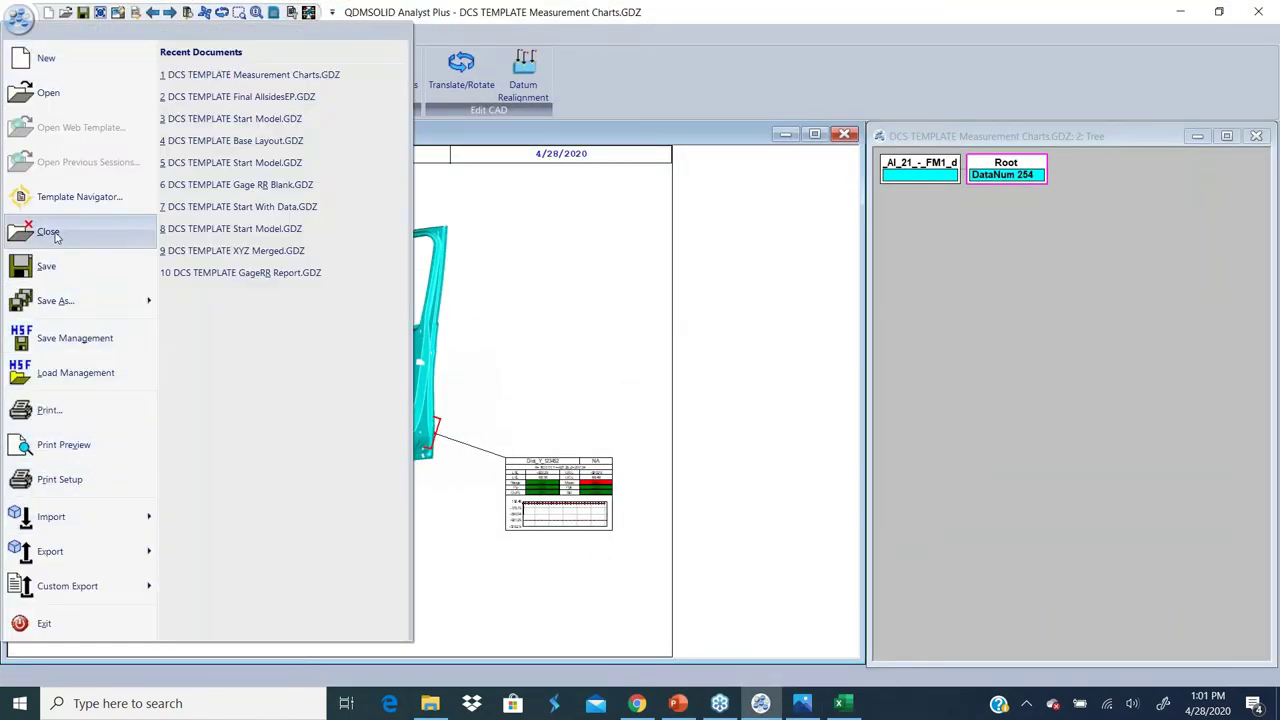
pyautogui.click(48, 231)
pyautogui.click(12, 20)
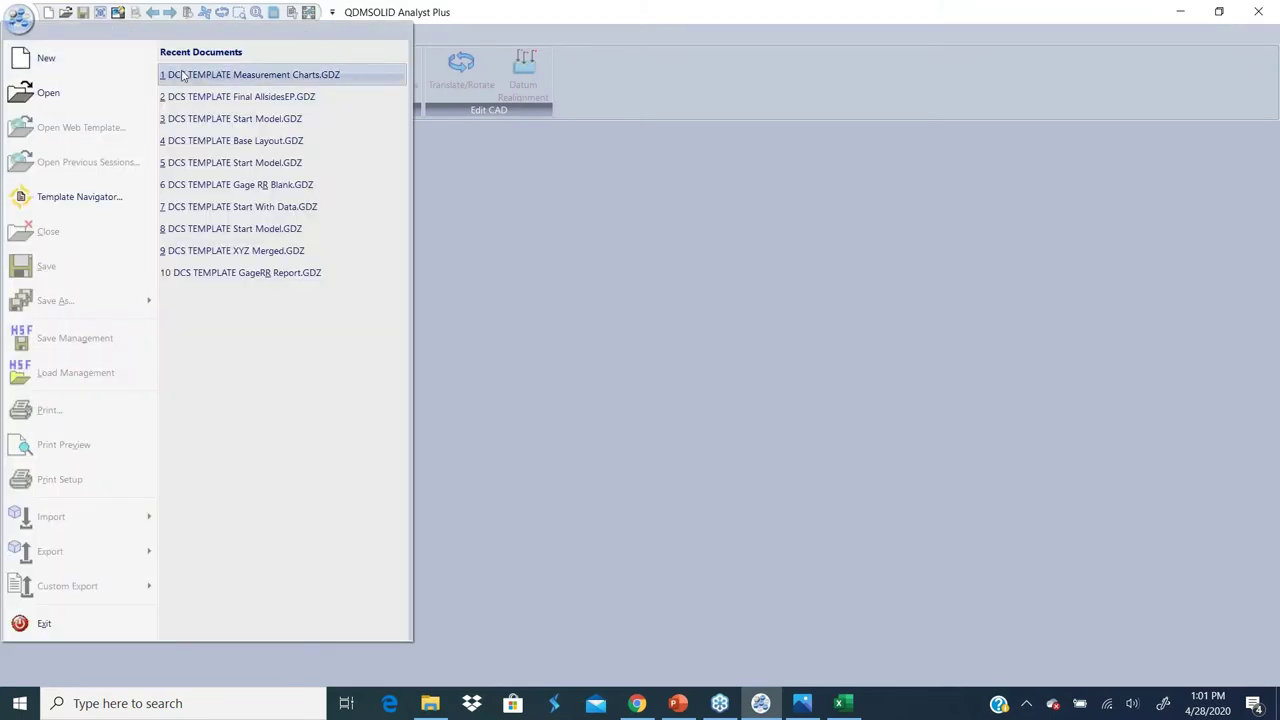
pyautogui.click(290, 140)
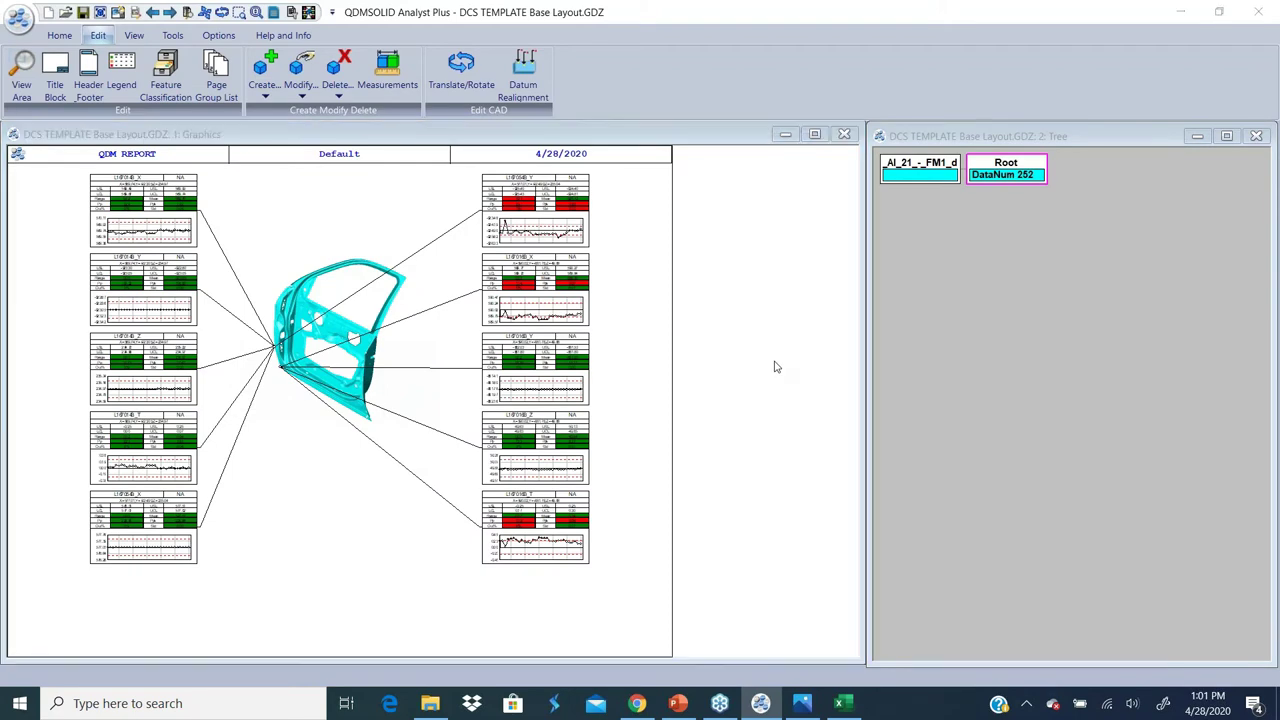
pyautogui.moveTo(247, 67); pyautogui.dragTo(997, 152)
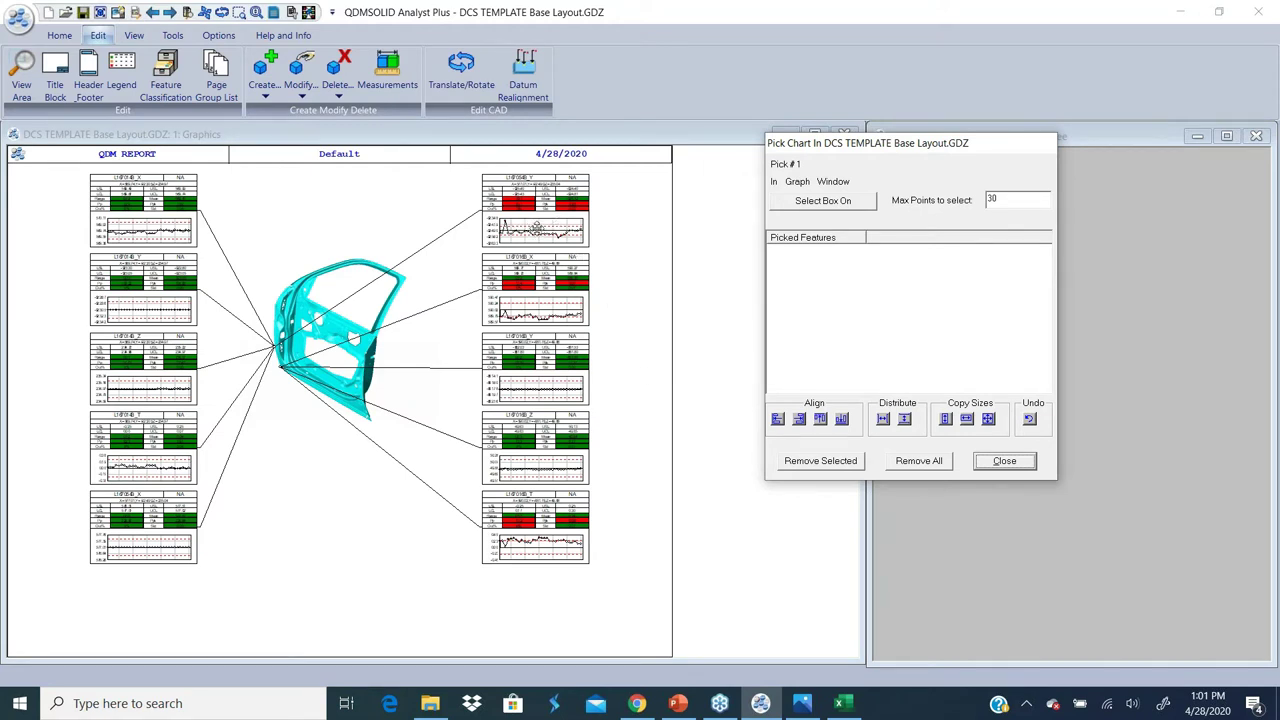
# Align the right-column charts to the top chart's left edge, go to the next page, and close Pick Chart.
pyautogui.moveTo(536, 228); pyautogui.dragTo(455, 600)
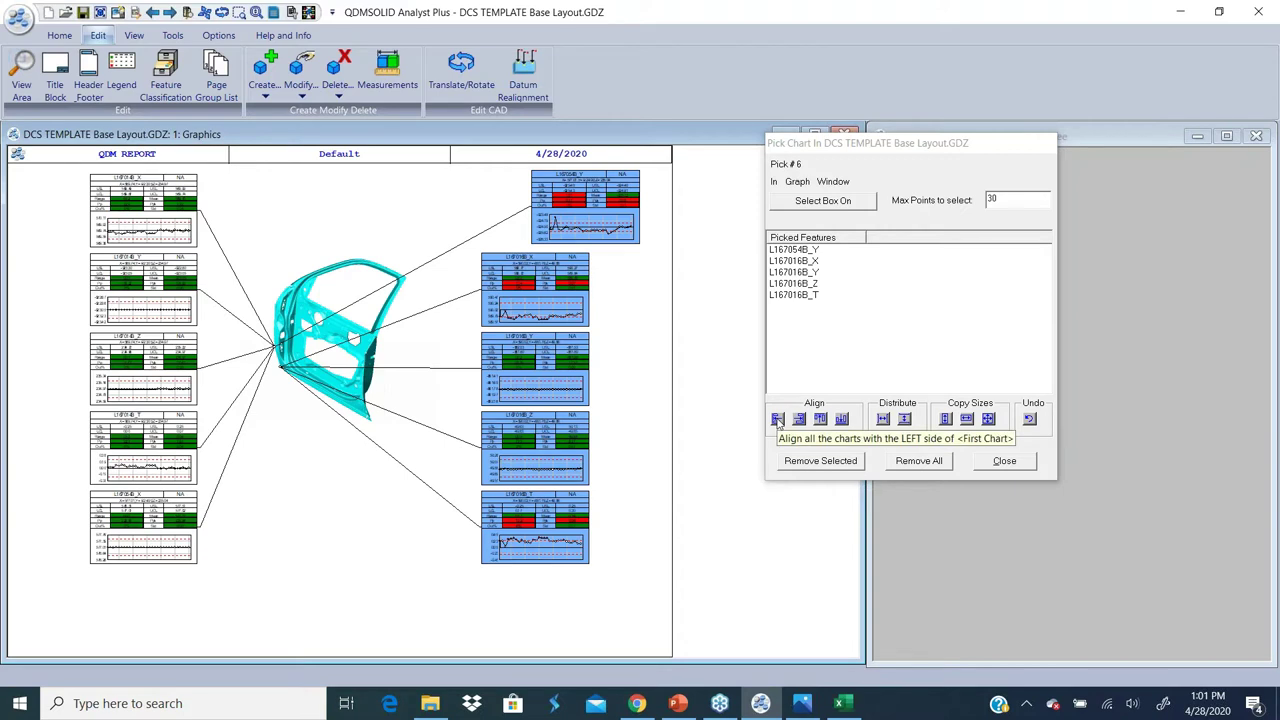
pyautogui.click(777, 419)
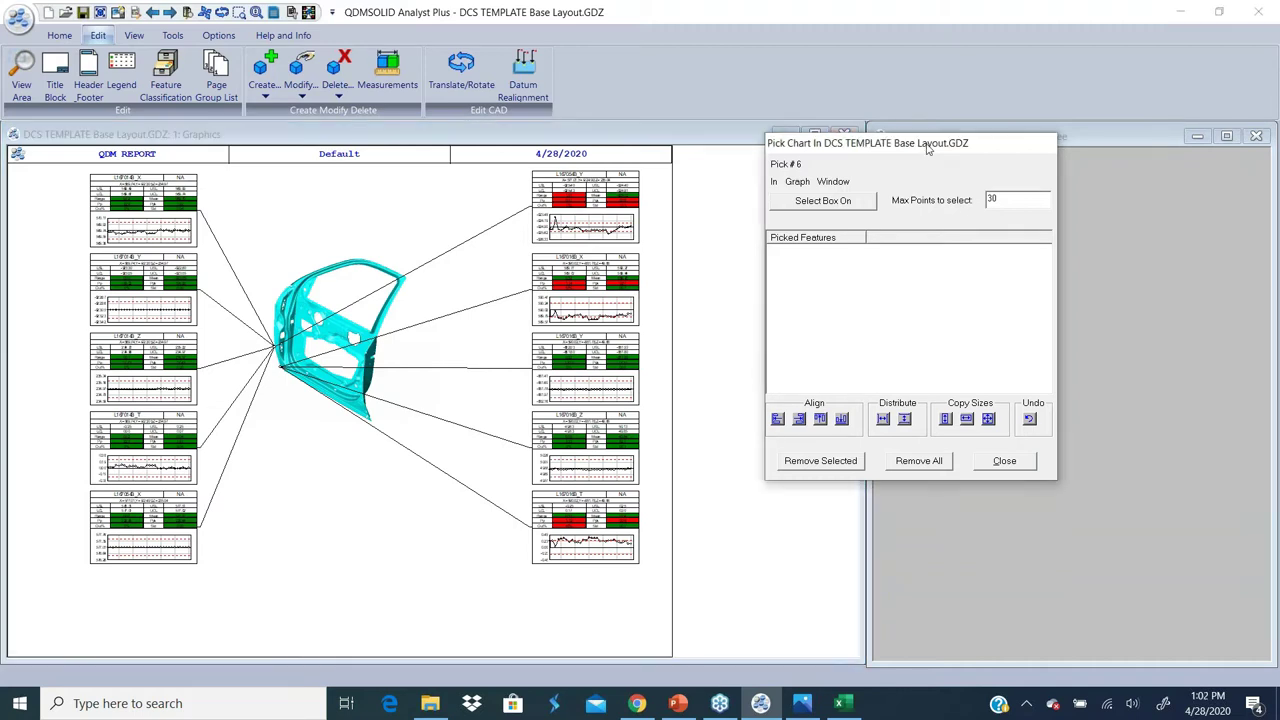
pyautogui.moveTo(927, 148); pyautogui.dragTo(1043, 192)
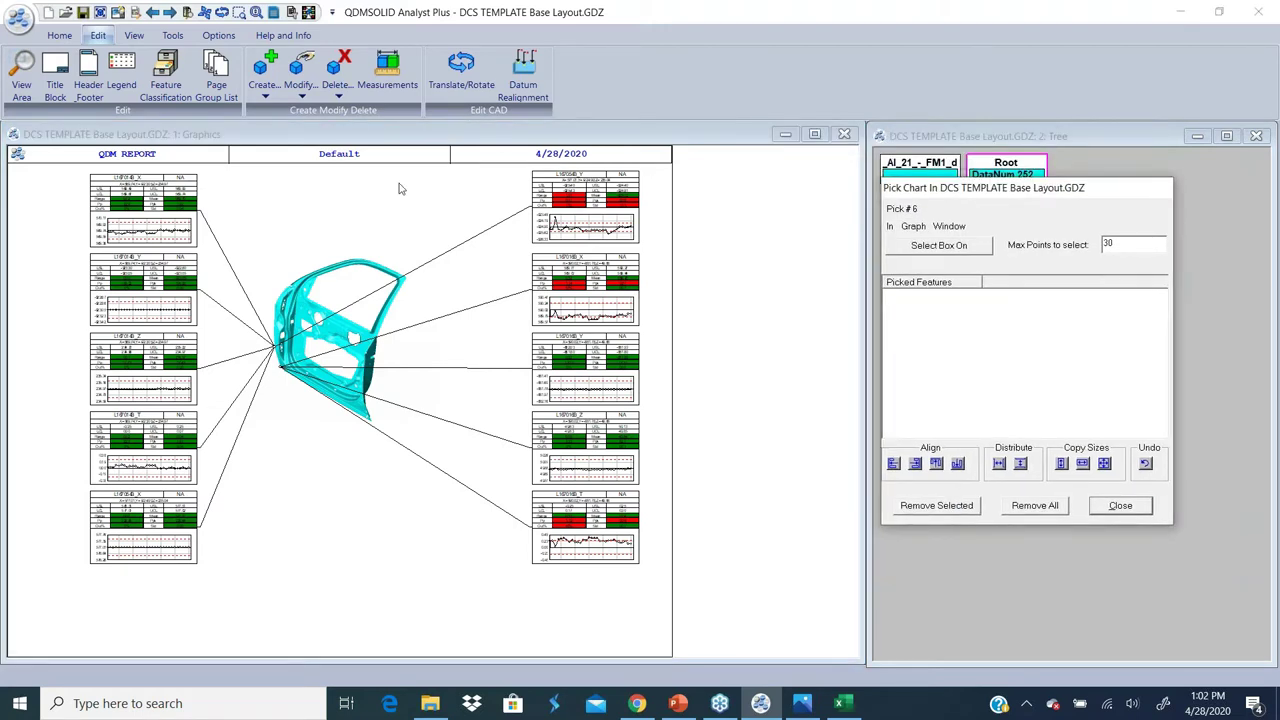
pyautogui.click(170, 12)
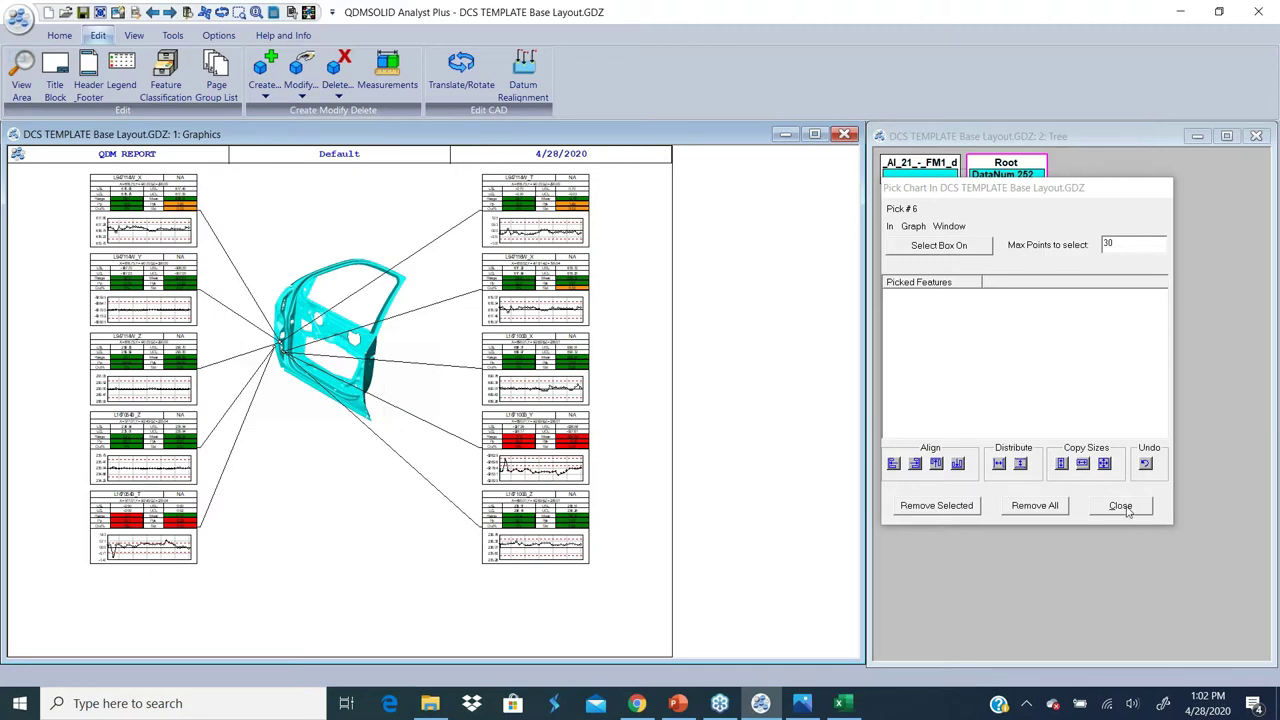
pyautogui.click(1121, 506)
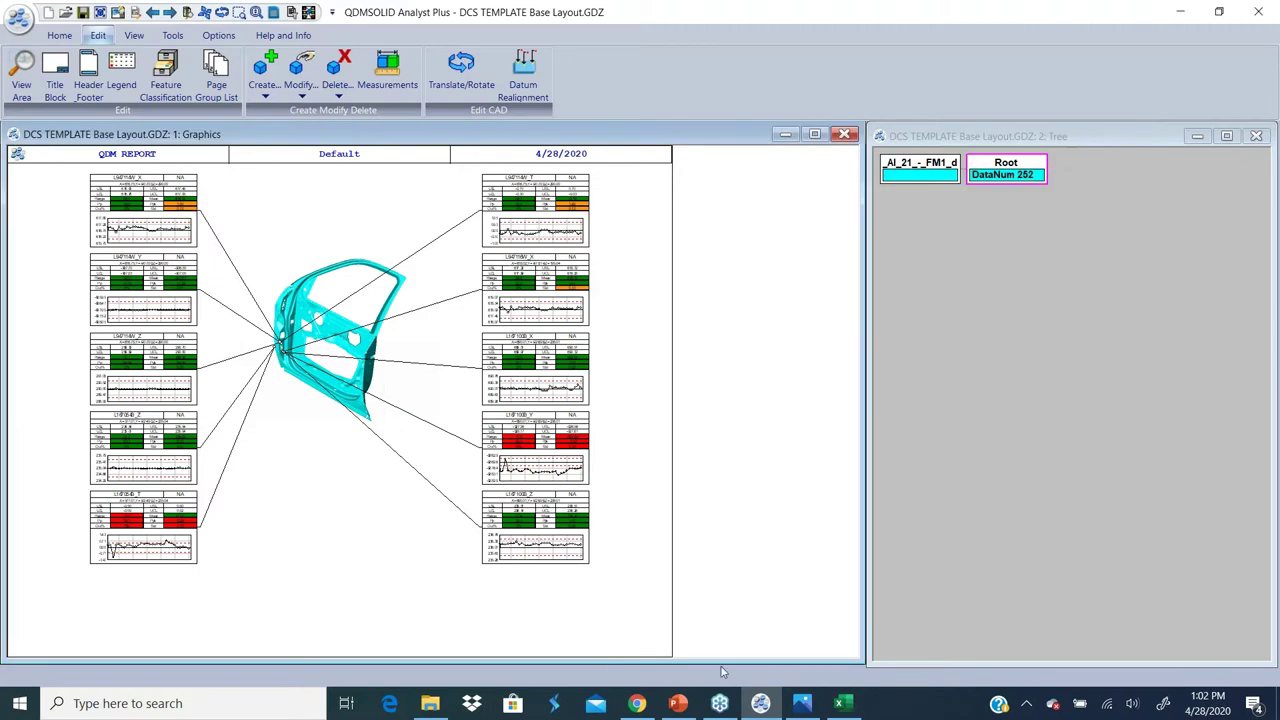
# Show slide 18, Icon View Wizard, in PowerPoint, then return to QDMSOLID Analyst Plus.
pyautogui.moveTo(765, 707)
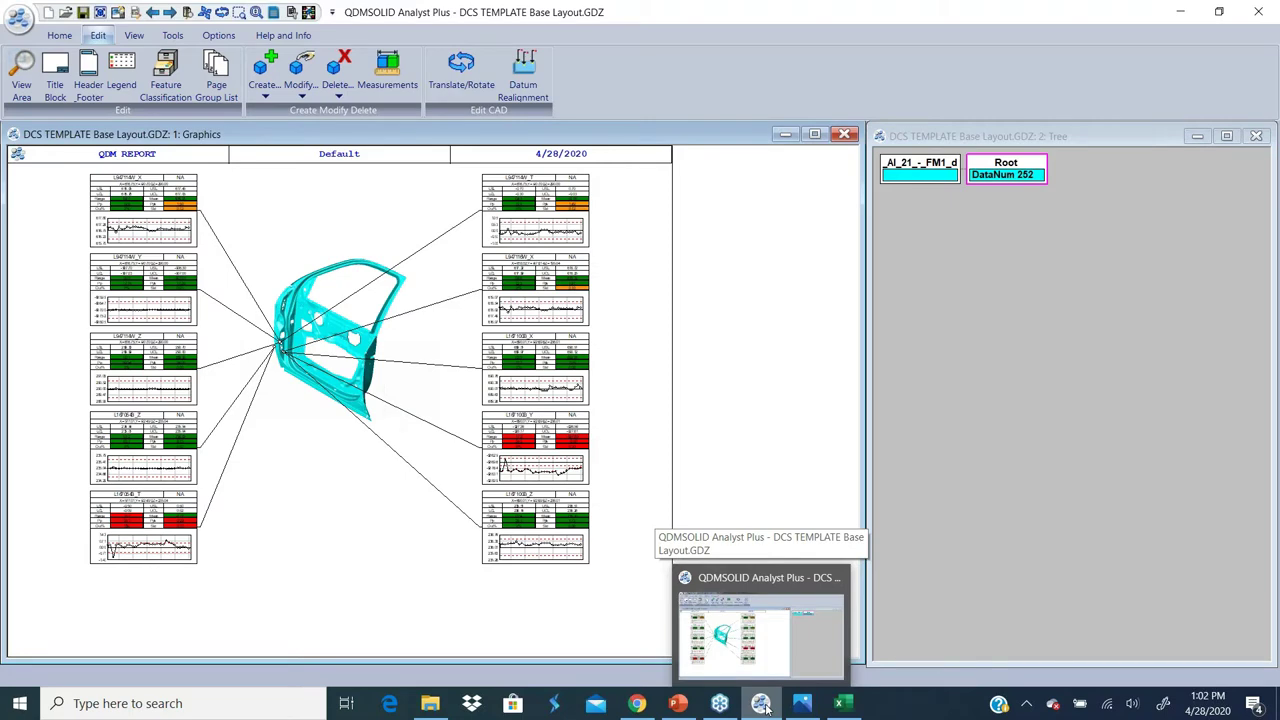
pyautogui.click(678, 703)
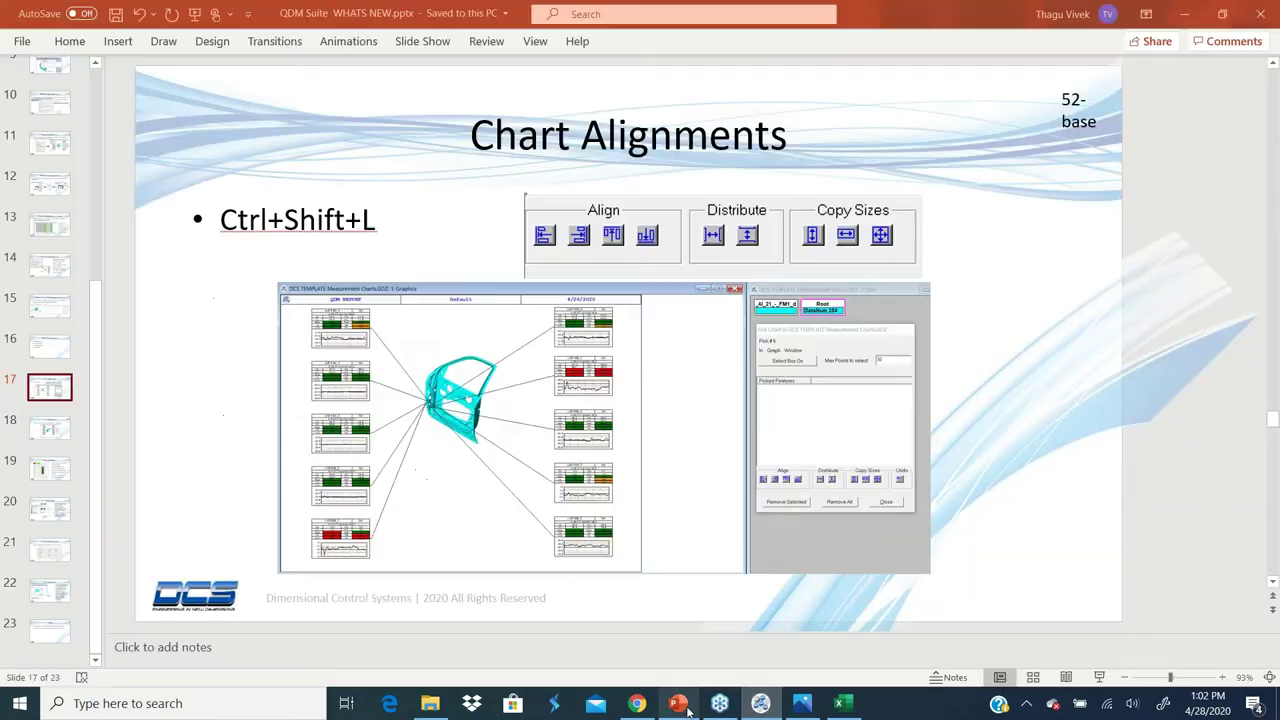
pyautogui.click(55, 428)
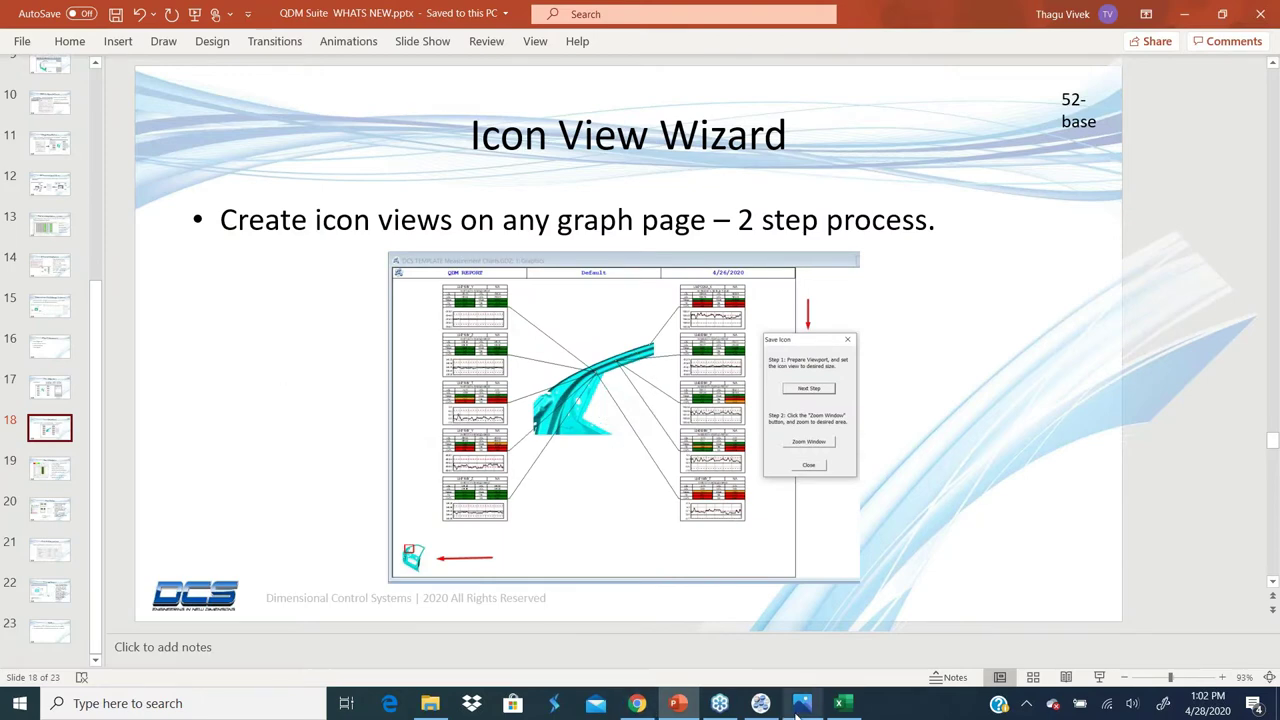
pyautogui.click(760, 703)
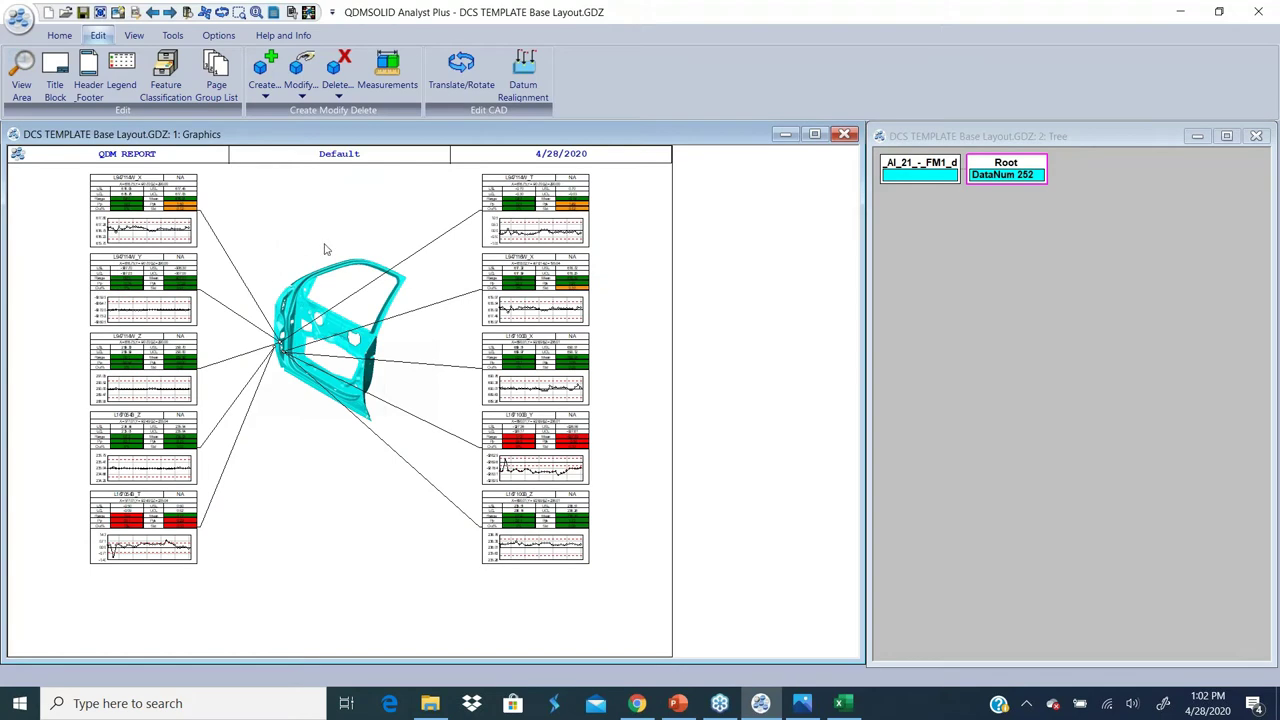
# Start the Save Icon wizard and zoom-window onto the door area for the icon view.
pyautogui.click(59, 35)
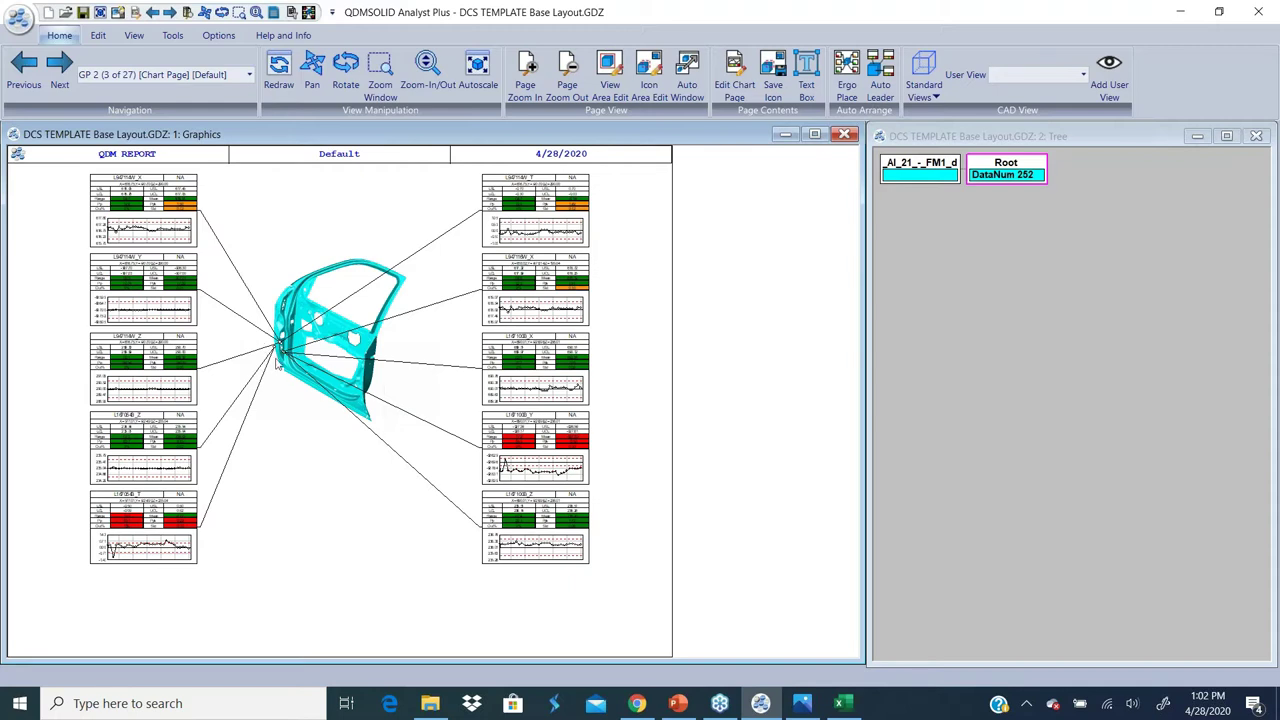
pyautogui.click(779, 94)
pyautogui.moveTo(651, 241); pyautogui.dragTo(856, 210)
pyautogui.click(862, 287)
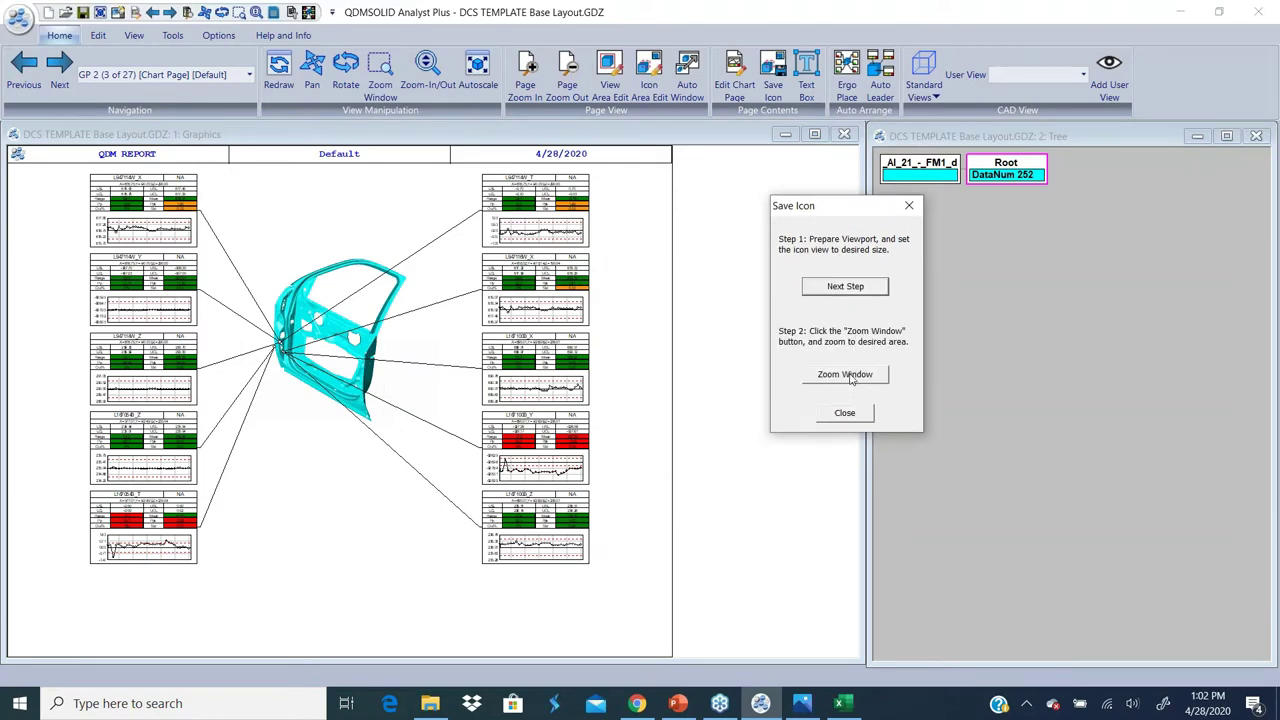
pyautogui.click(848, 376)
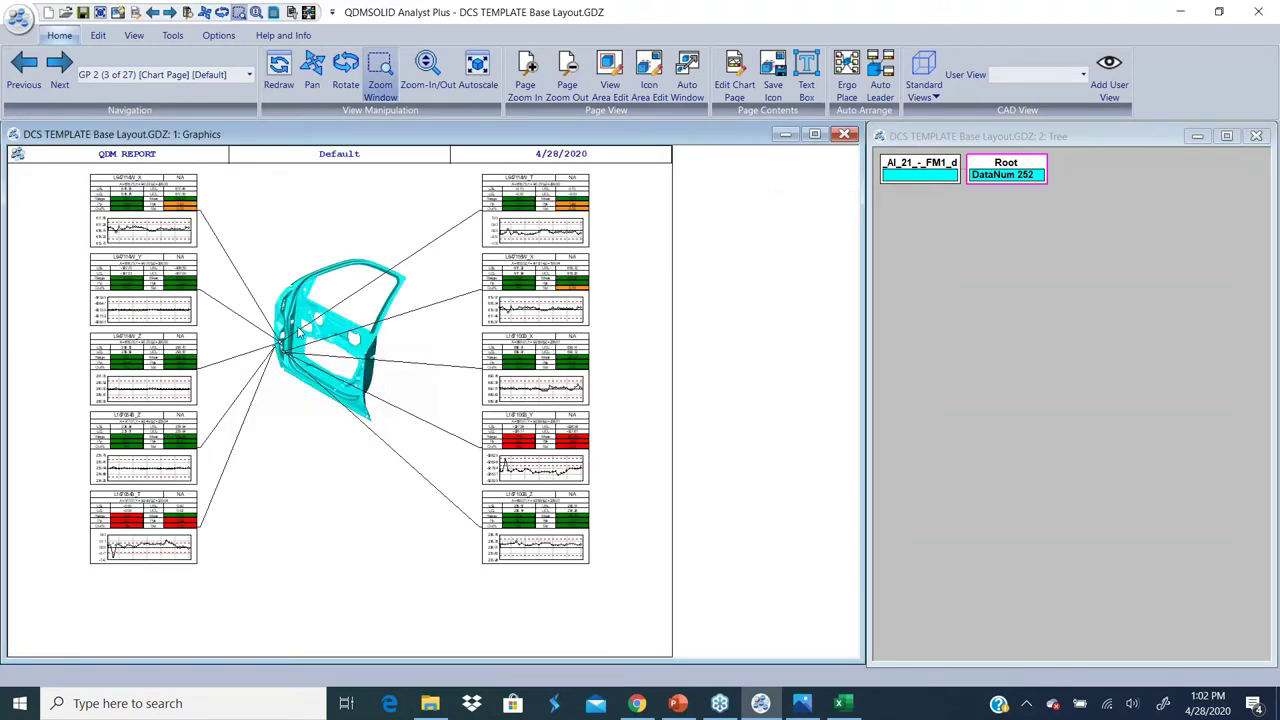
pyautogui.moveTo(300, 328); pyautogui.dragTo(259, 376)
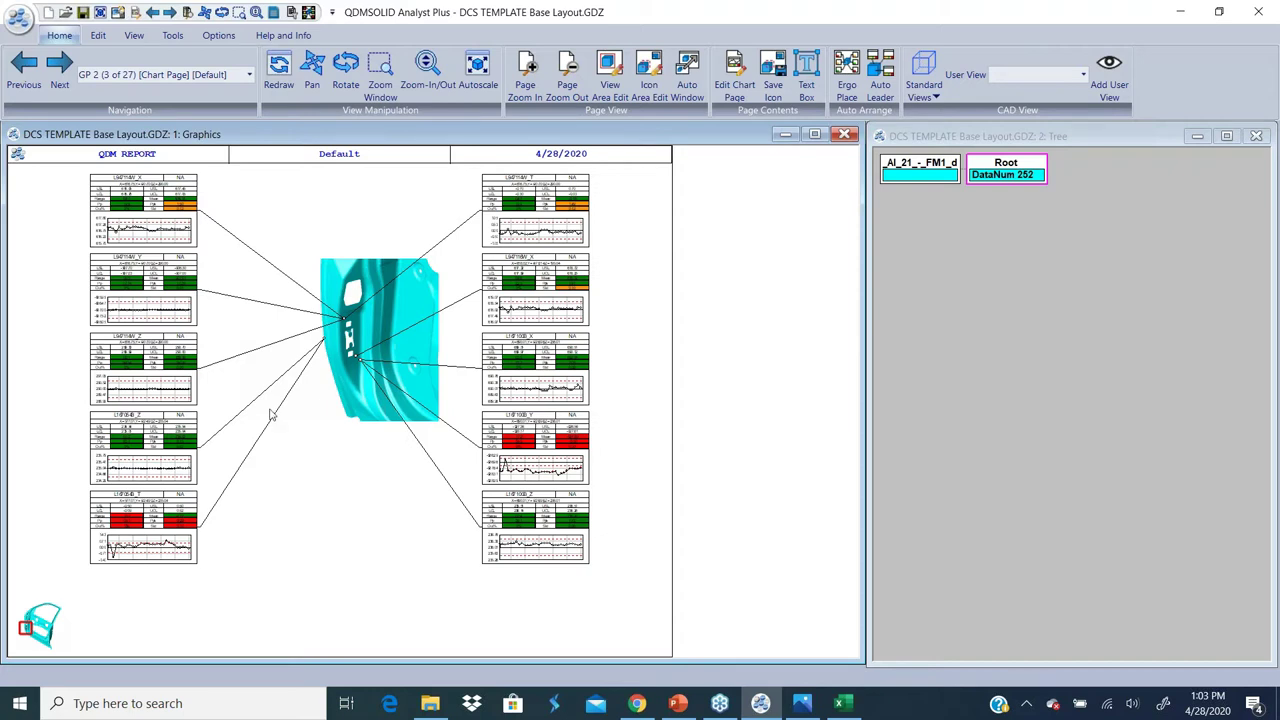
# Reopen and close the Save Icon wizard, then return to PowerPoint.
pyautogui.click(773, 90)
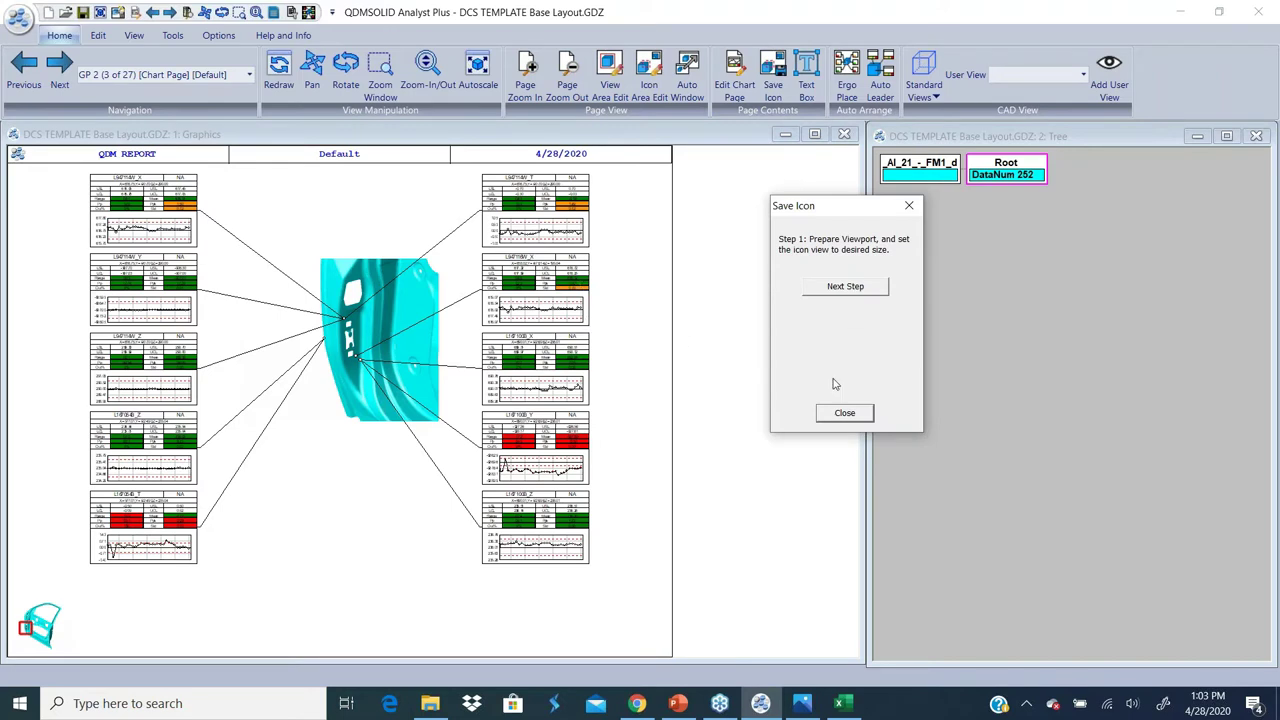
pyautogui.click(845, 413)
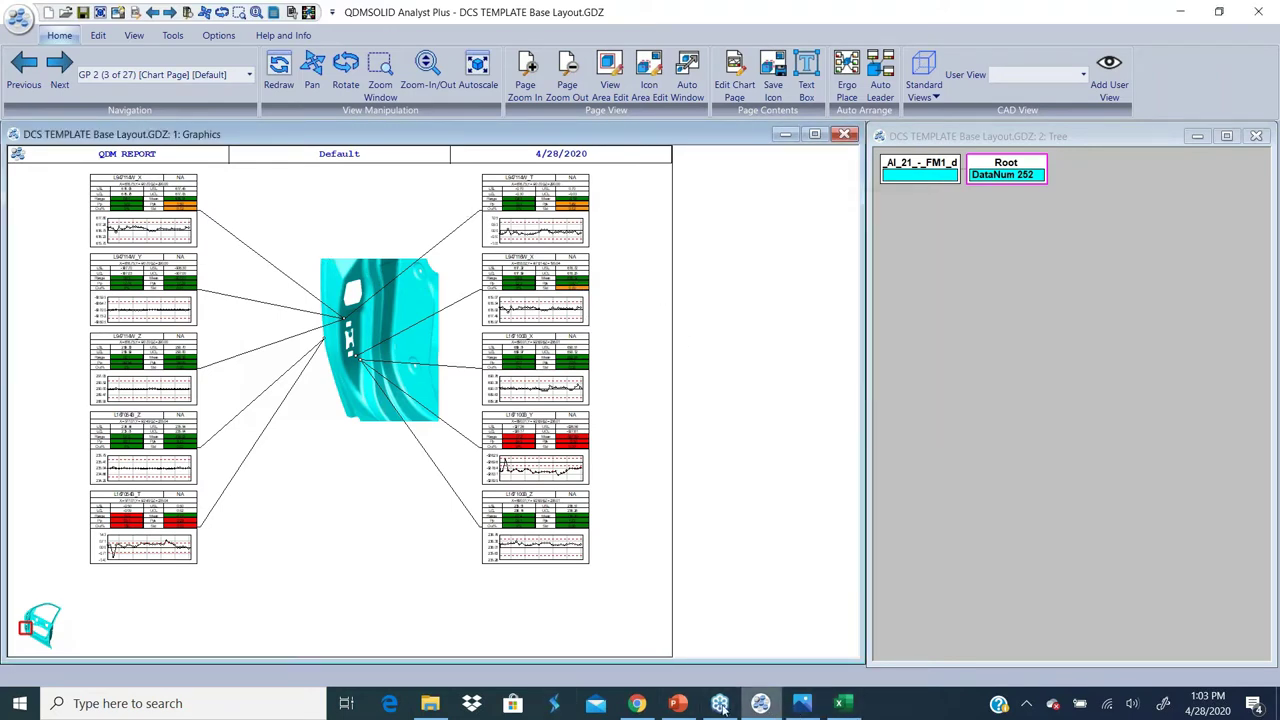
pyautogui.click(690, 705)
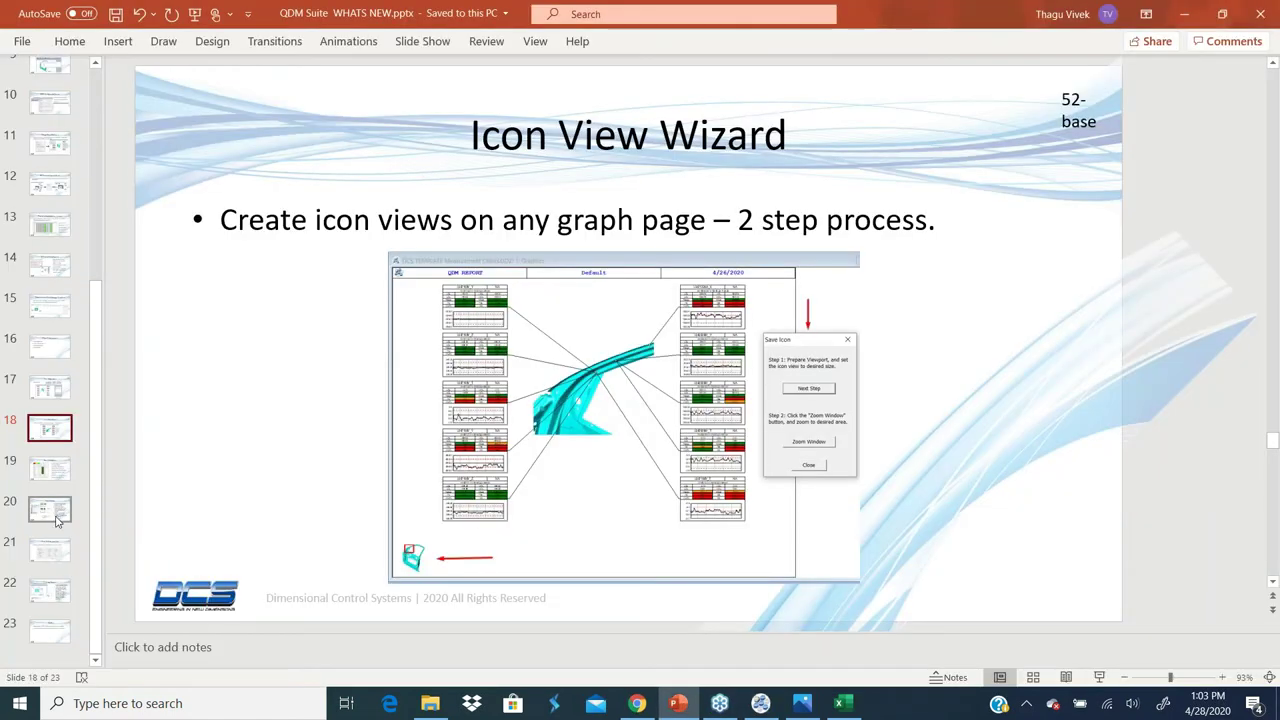
# Move through slide 20 to slide 21, Chart Builder Interface.
pyautogui.click(52, 510)
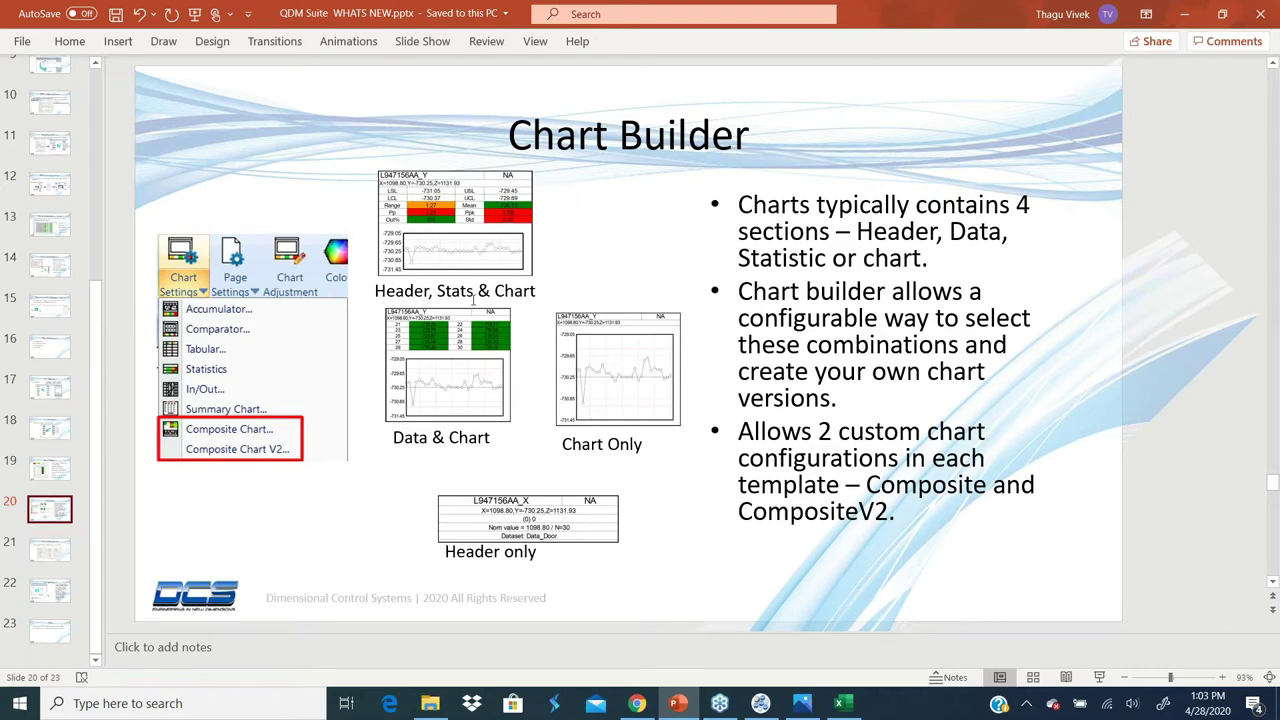
pyautogui.click(52, 556)
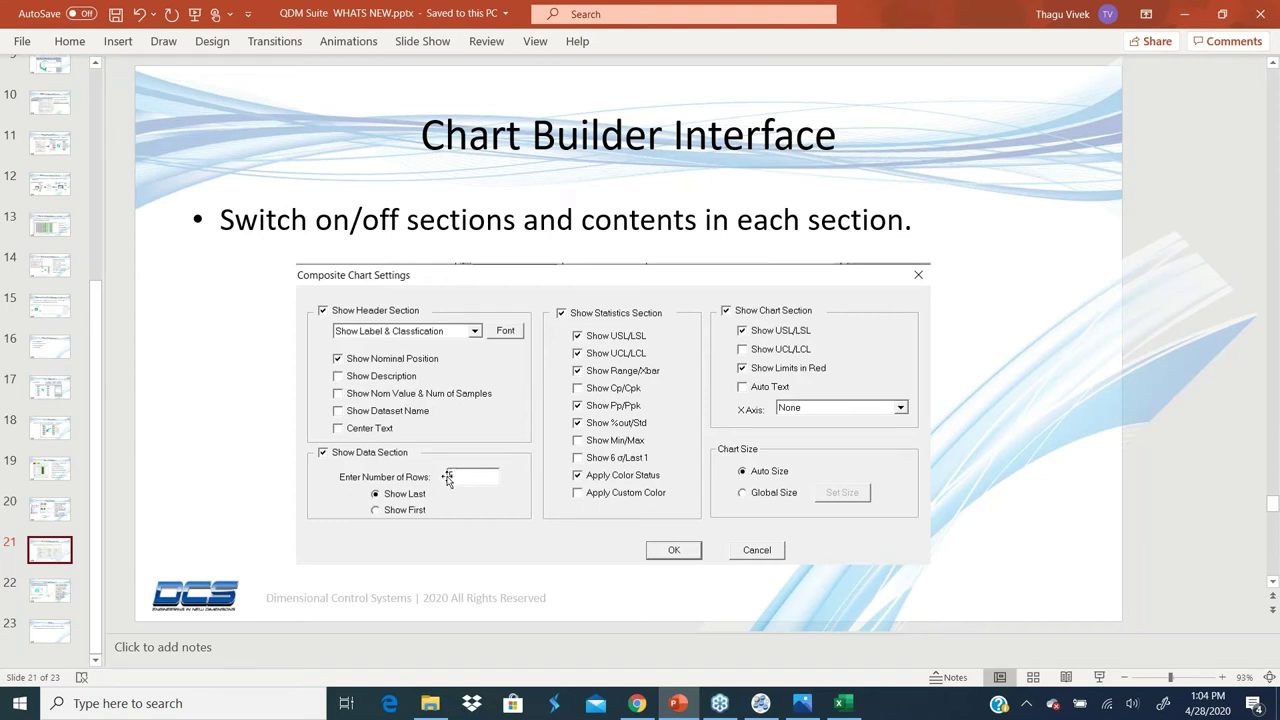
pyautogui.write('5')
pyautogui.click(45, 512)
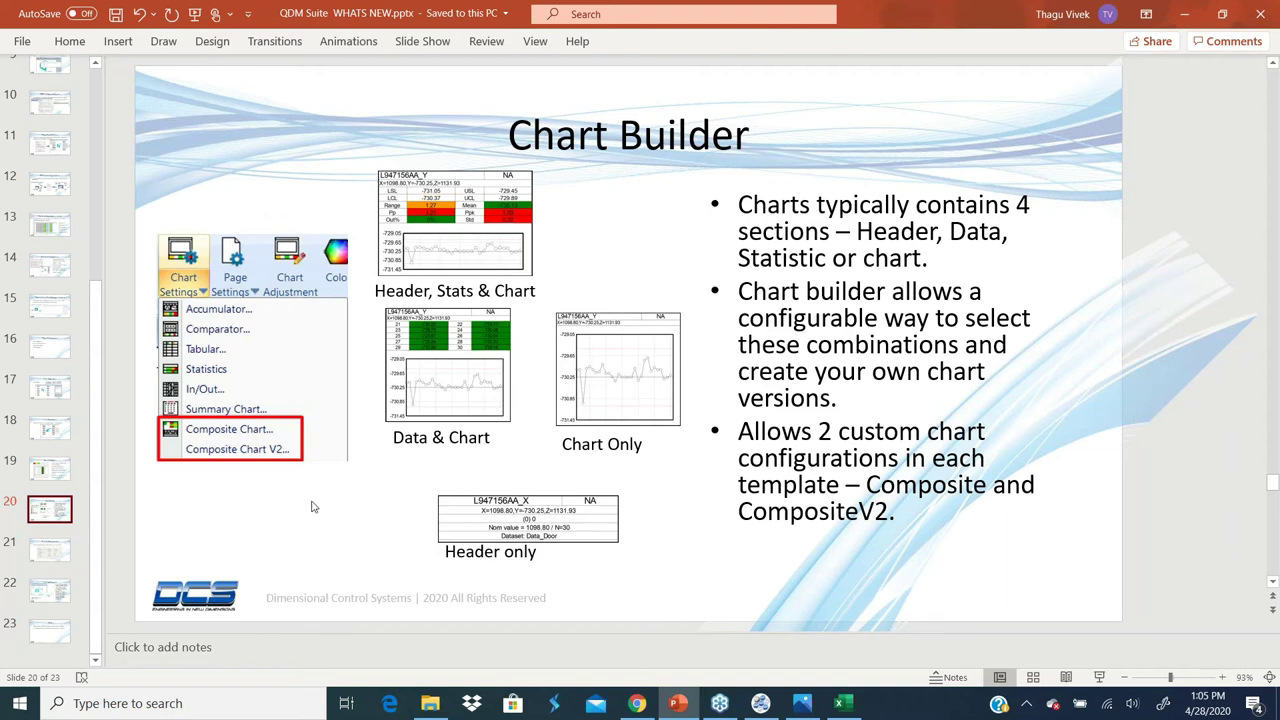
pyautogui.click(40, 592)
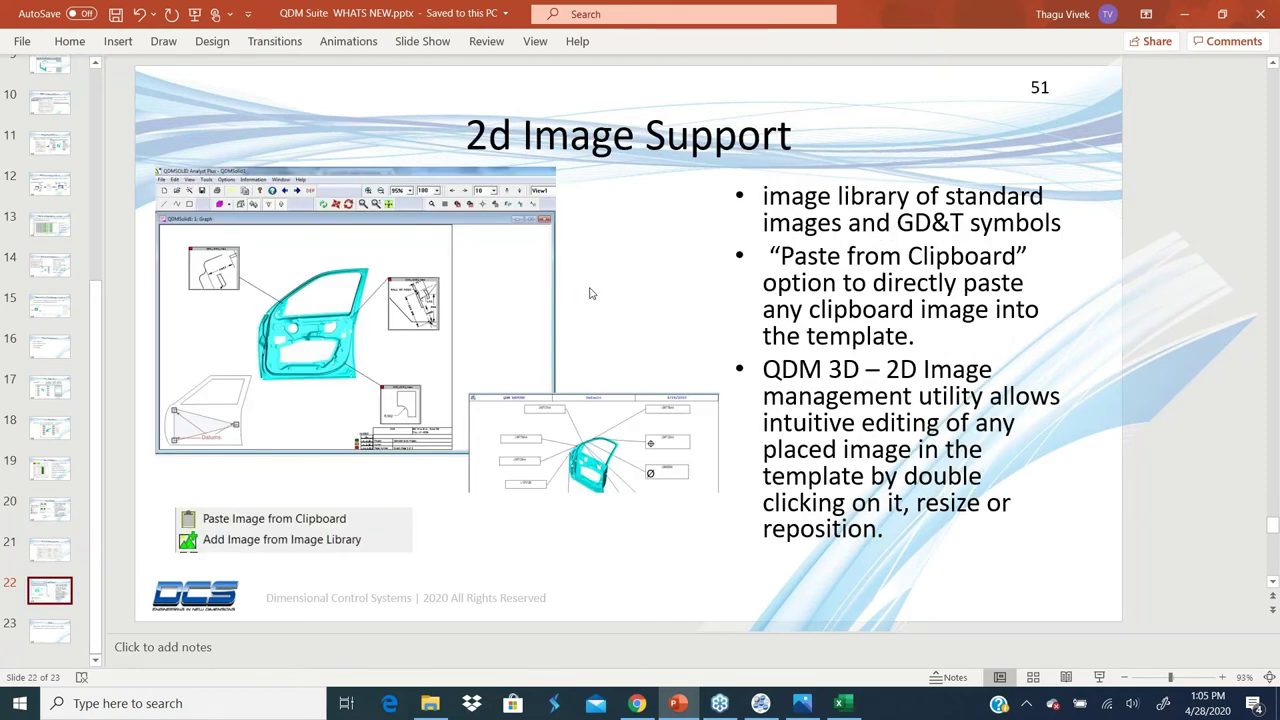
# Bring the QDMSOLID Base Layout report page forward and start a Print Screen capture.
pyautogui.click(760, 703)
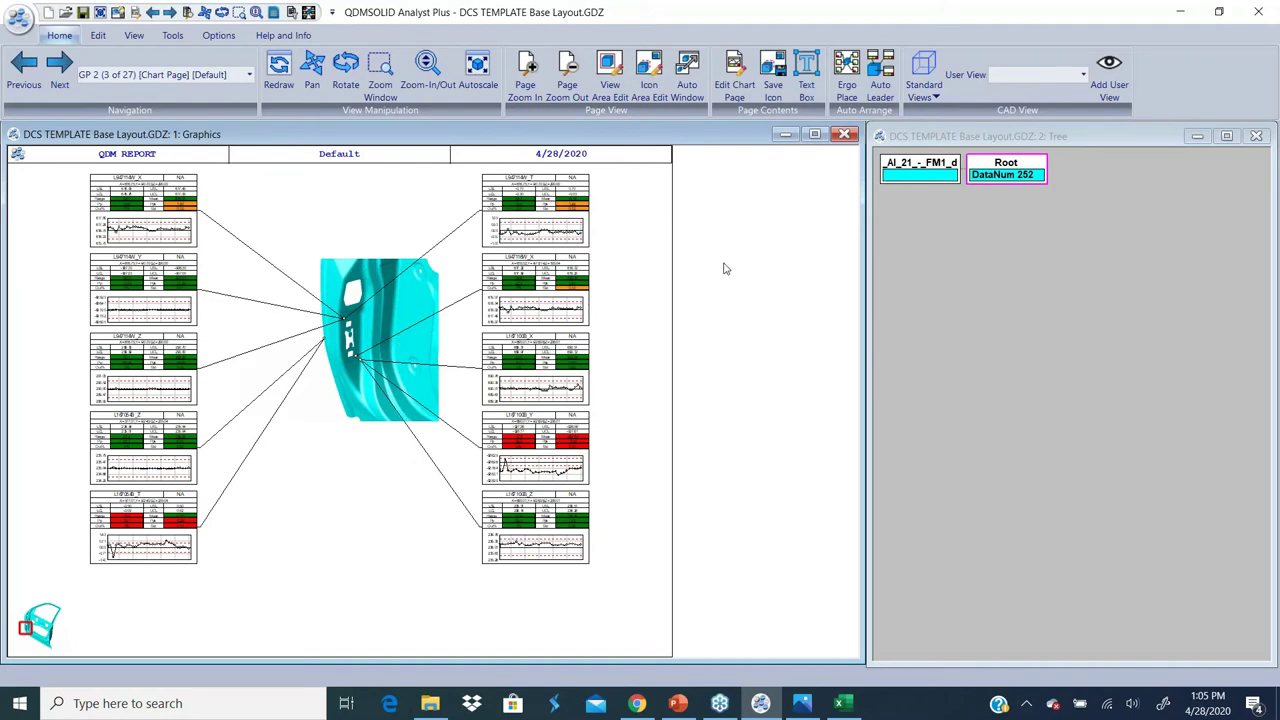
pyautogui.press('Print')
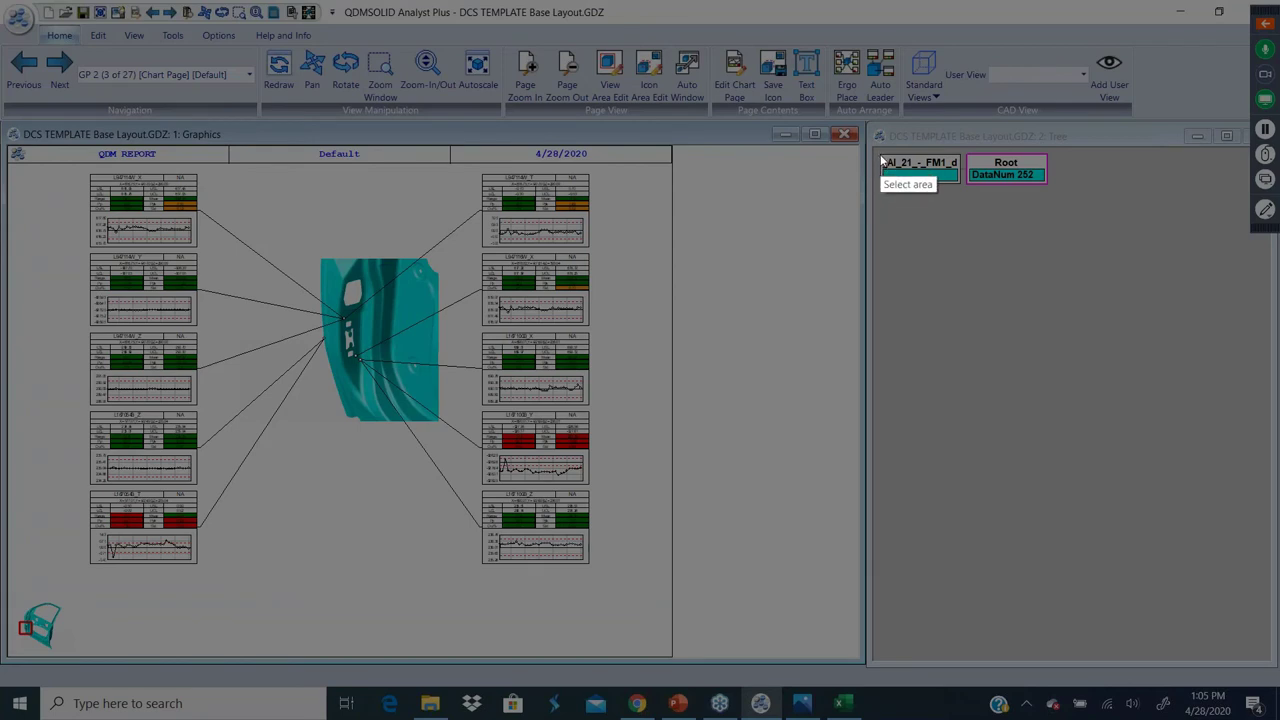
# Paste a captured image of the first tree node at the page bottom, then advance to page GP 3.
pyautogui.moveTo(881, 157); pyautogui.dragTo(963, 186)
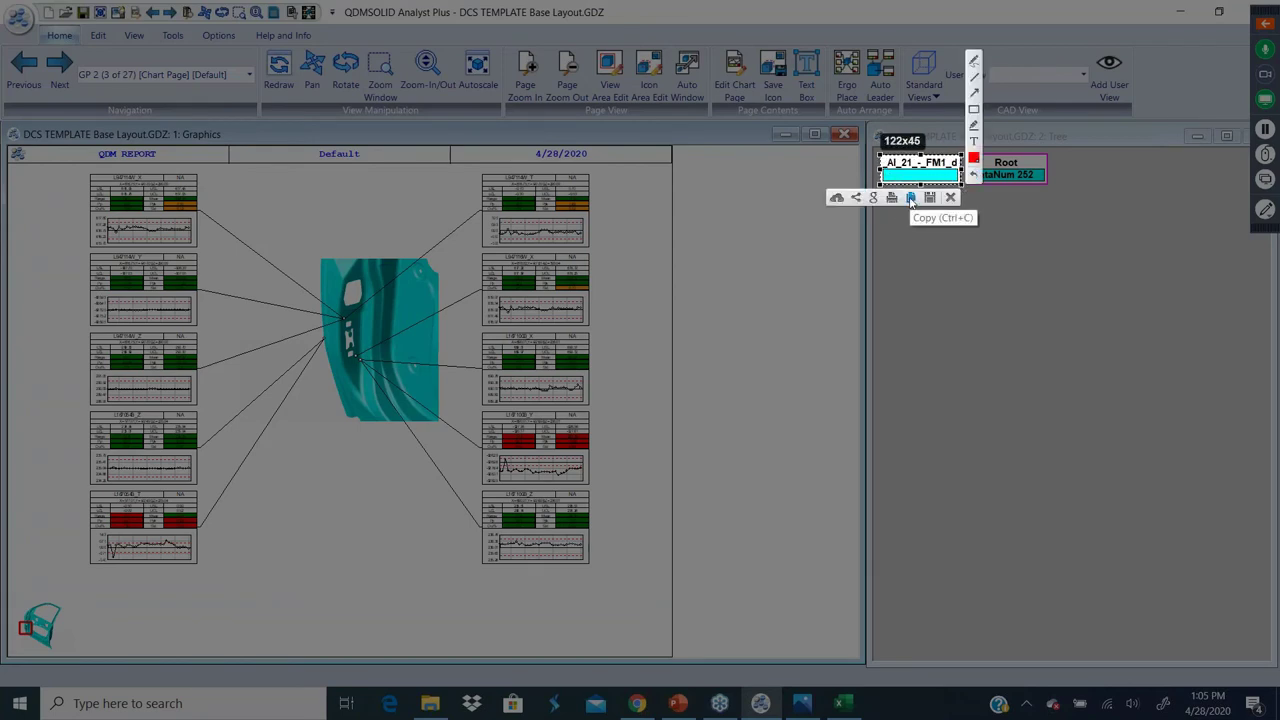
pyautogui.click(911, 197)
pyautogui.rightClick(339, 556)
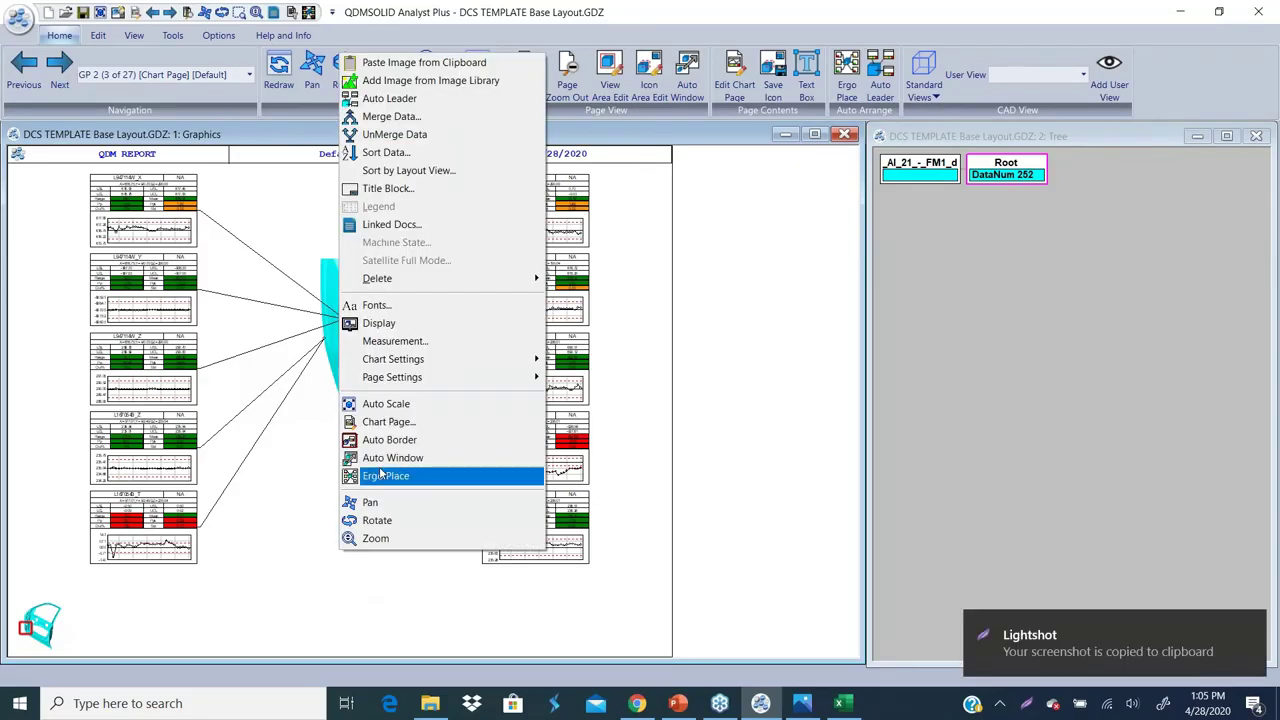
pyautogui.click(420, 62)
pyautogui.moveTo(366, 557); pyautogui.dragTo(409, 620)
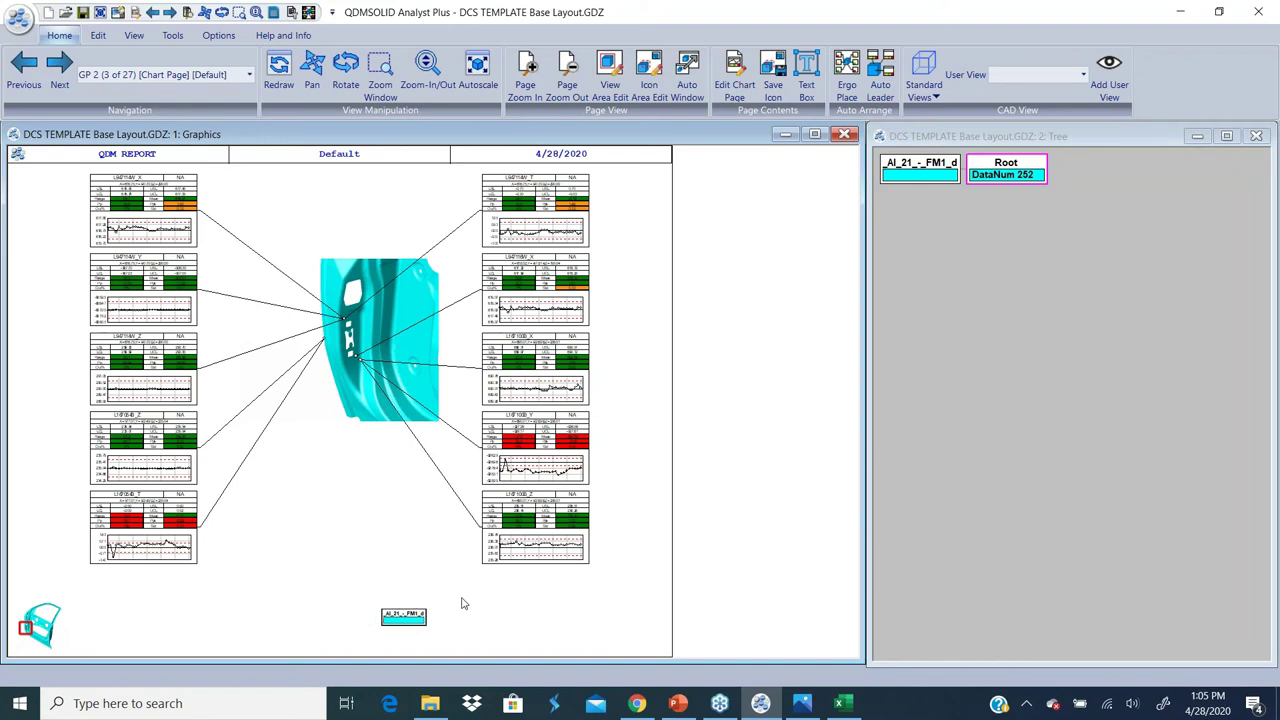
pyautogui.moveTo(405, 618); pyautogui.dragTo(351, 613)
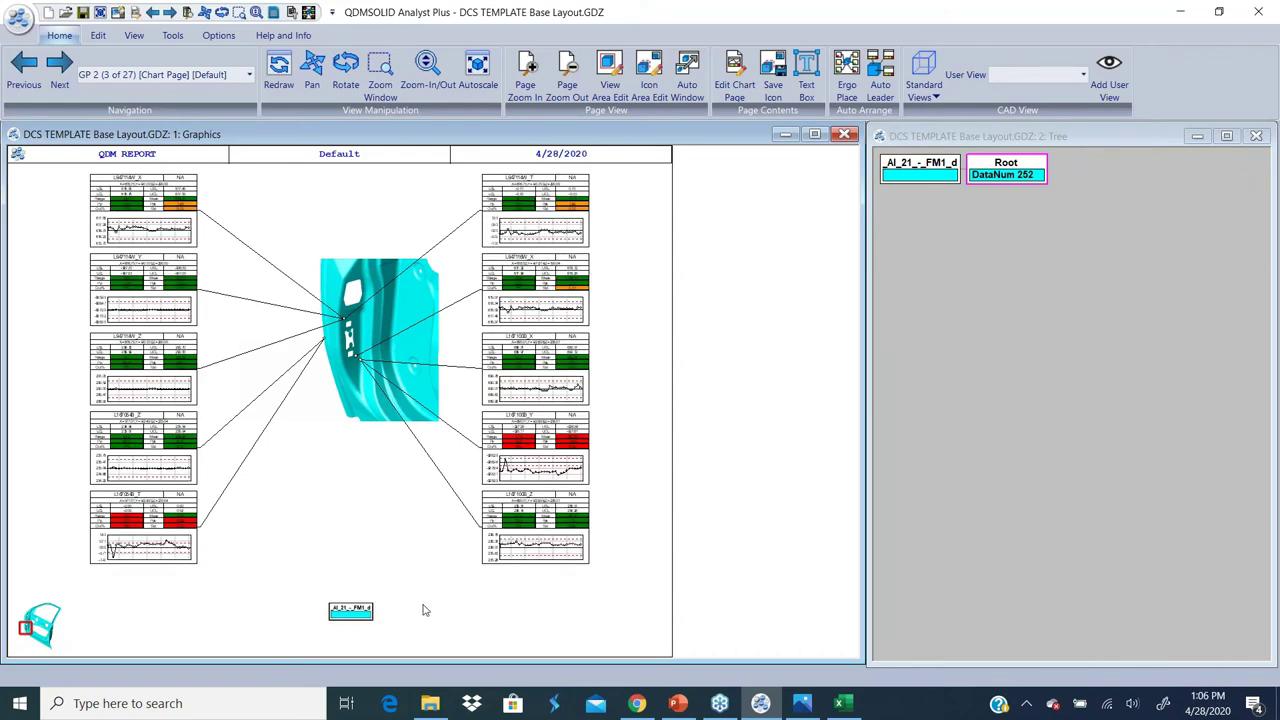
pyautogui.moveTo(350, 612); pyautogui.dragTo(441, 611)
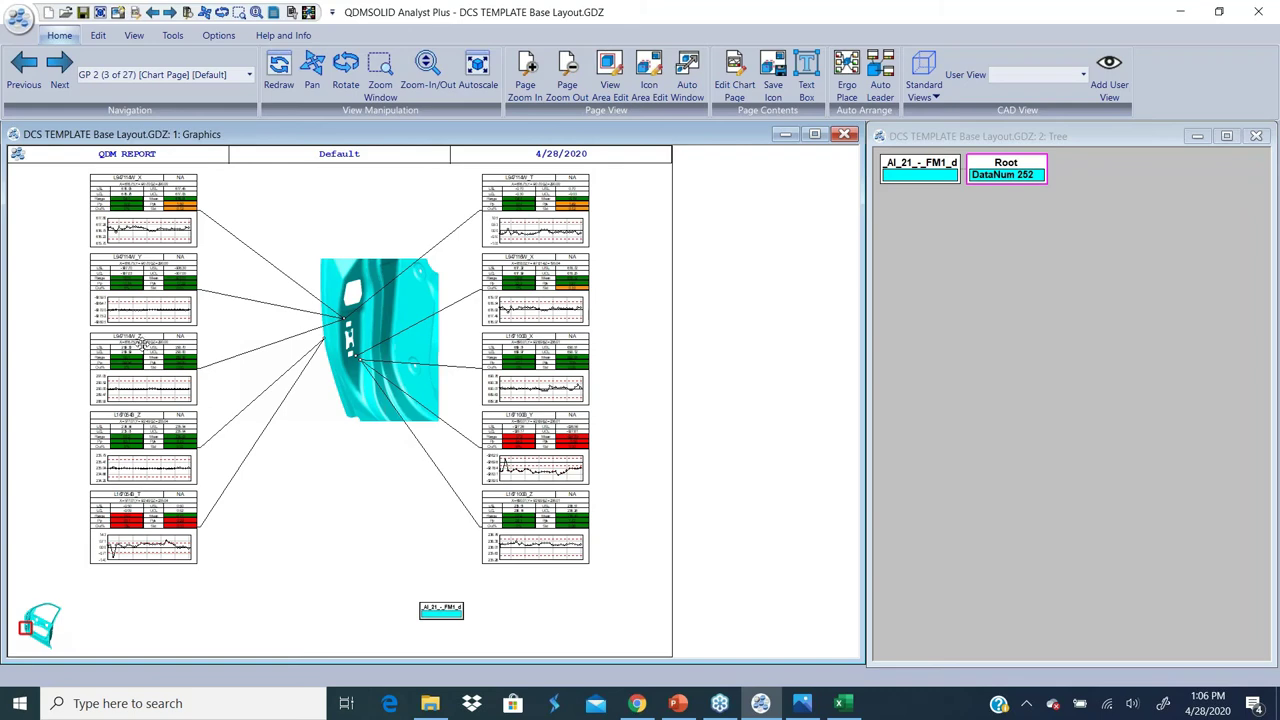
pyautogui.click(59, 68)
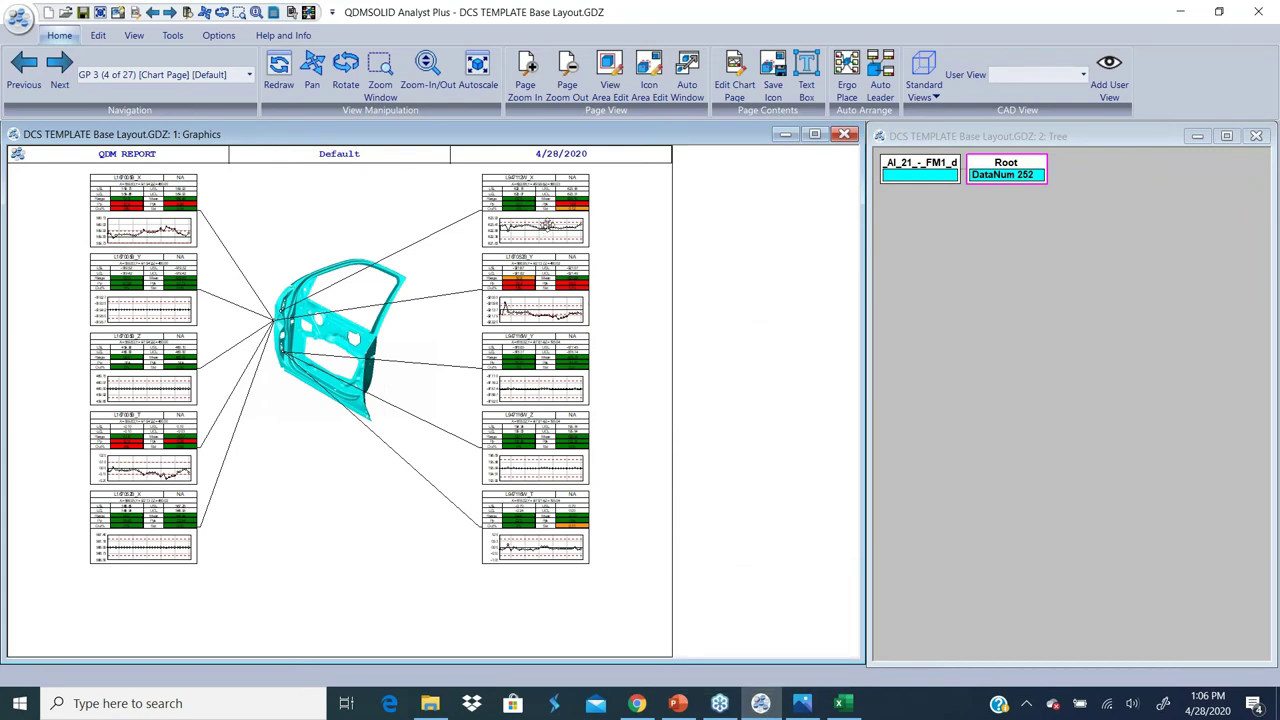
# Change chart L947112W_X's chart type to Meas Name.
pyautogui.doubleClick(556, 226)
pyautogui.click(567, 427)
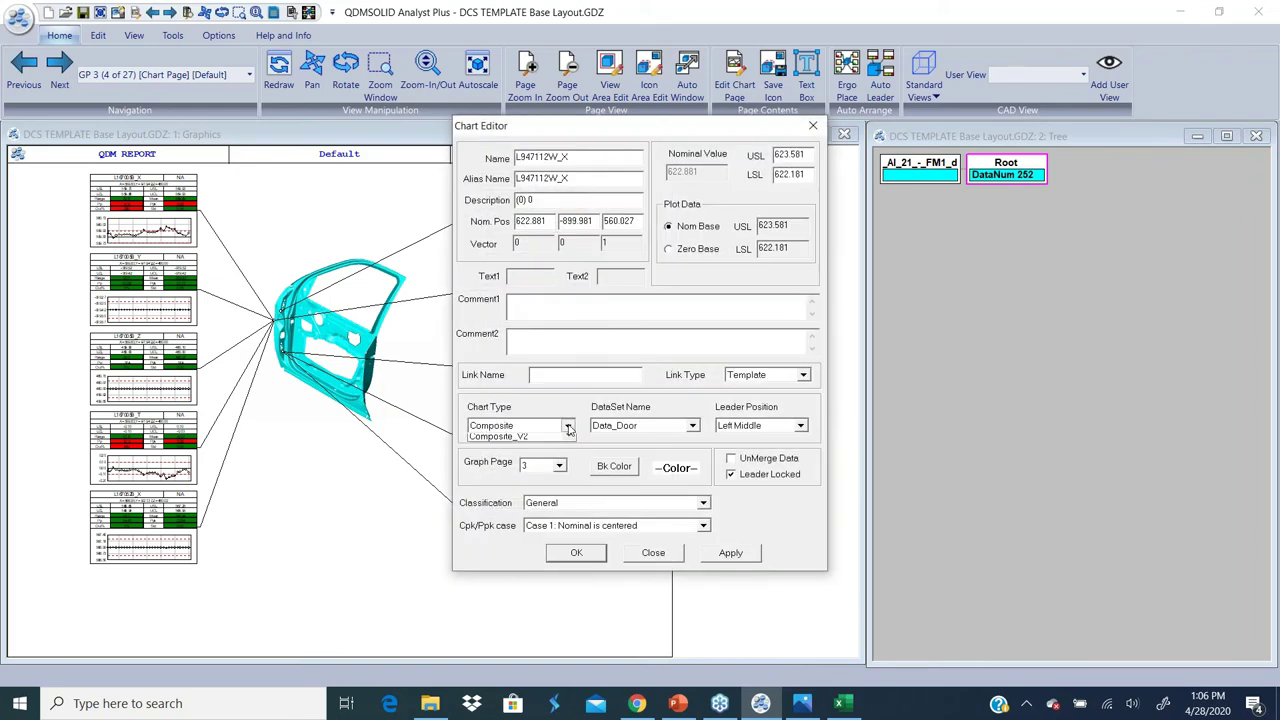
pyautogui.moveTo(567, 505); pyautogui.dragTo(567, 481)
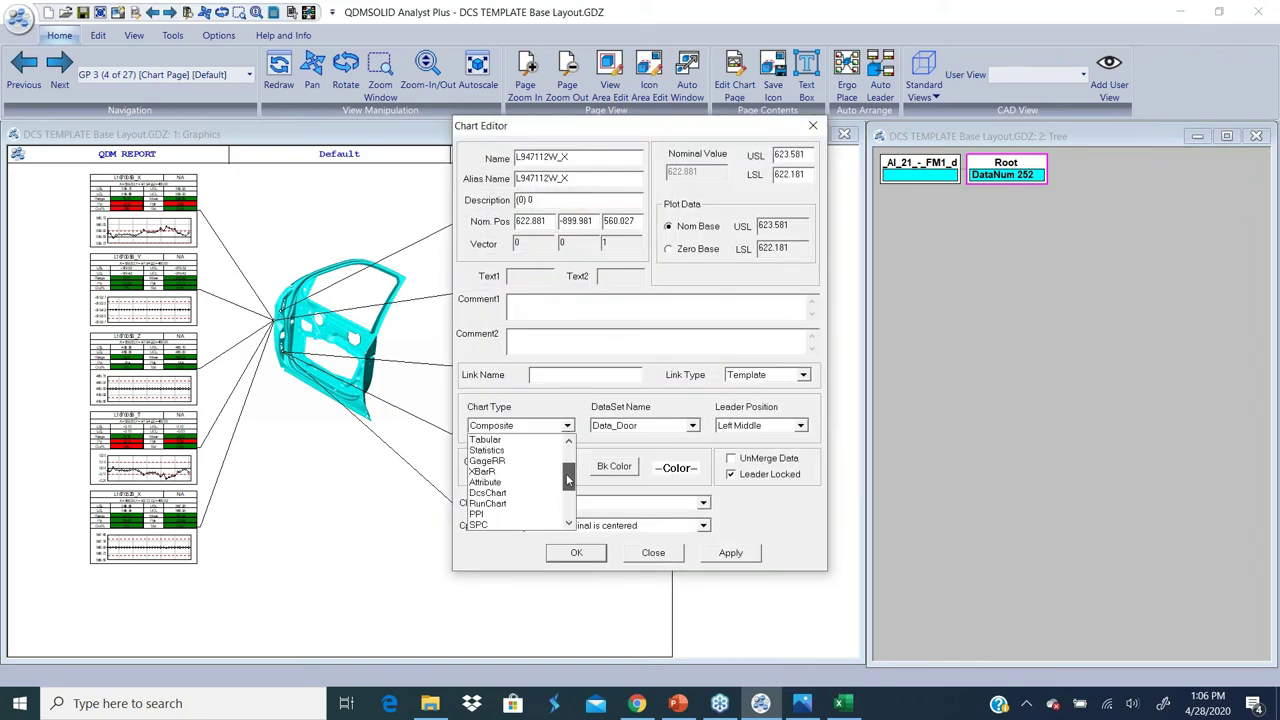
pyautogui.moveTo(569, 485); pyautogui.dragTo(567, 477)
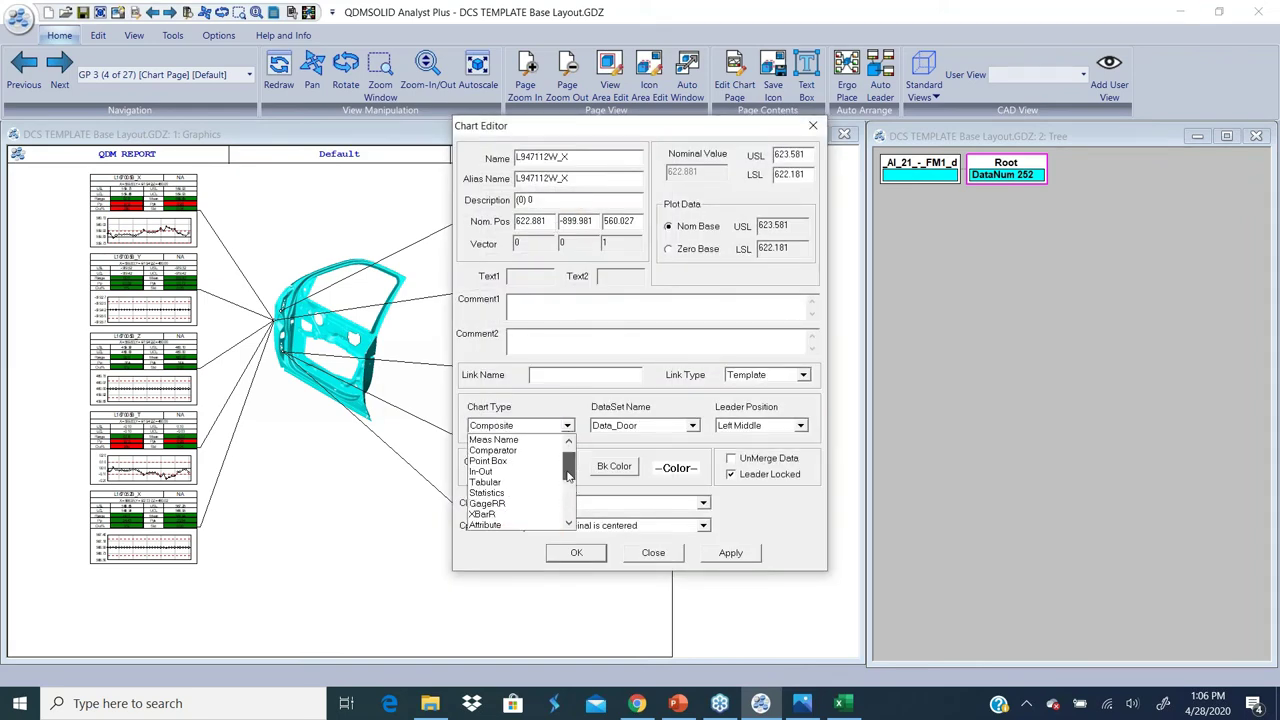
pyautogui.click(500, 440)
pyautogui.click(580, 555)
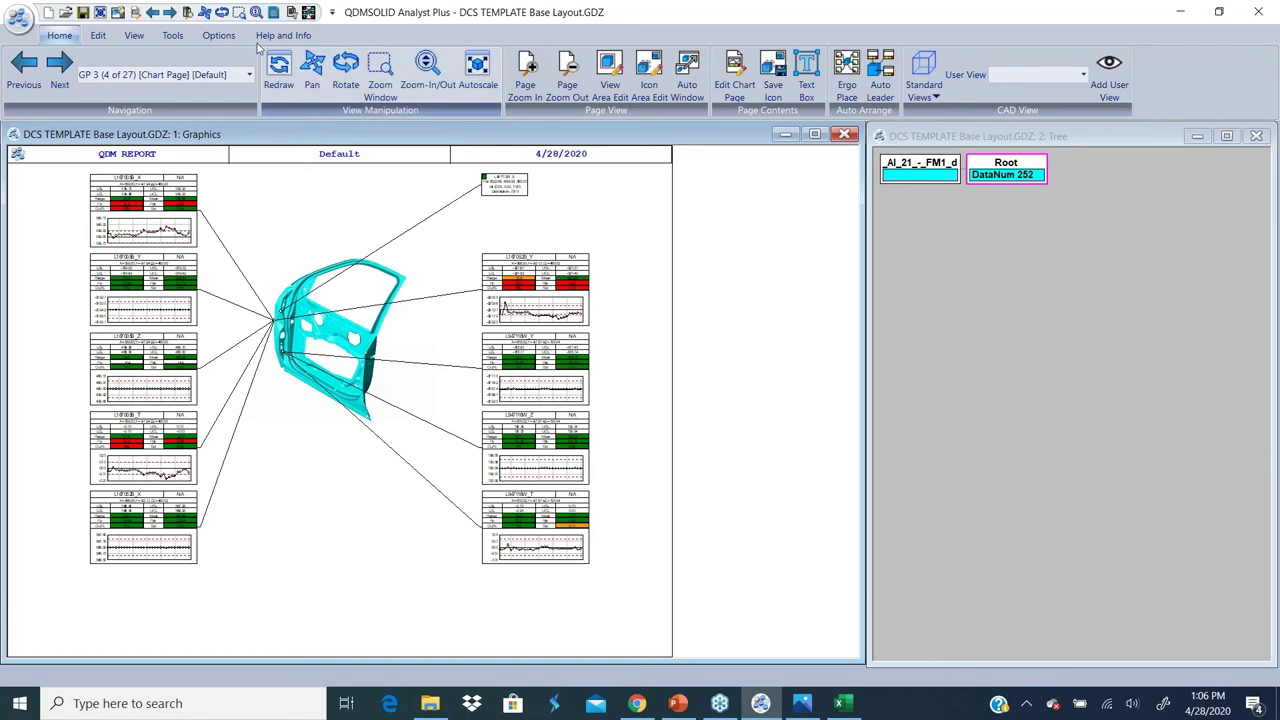
# Turn off the colour box and automatic label sizing in the Measurement Name chart settings.
pyautogui.click(218, 35)
pyautogui.click(320, 88)
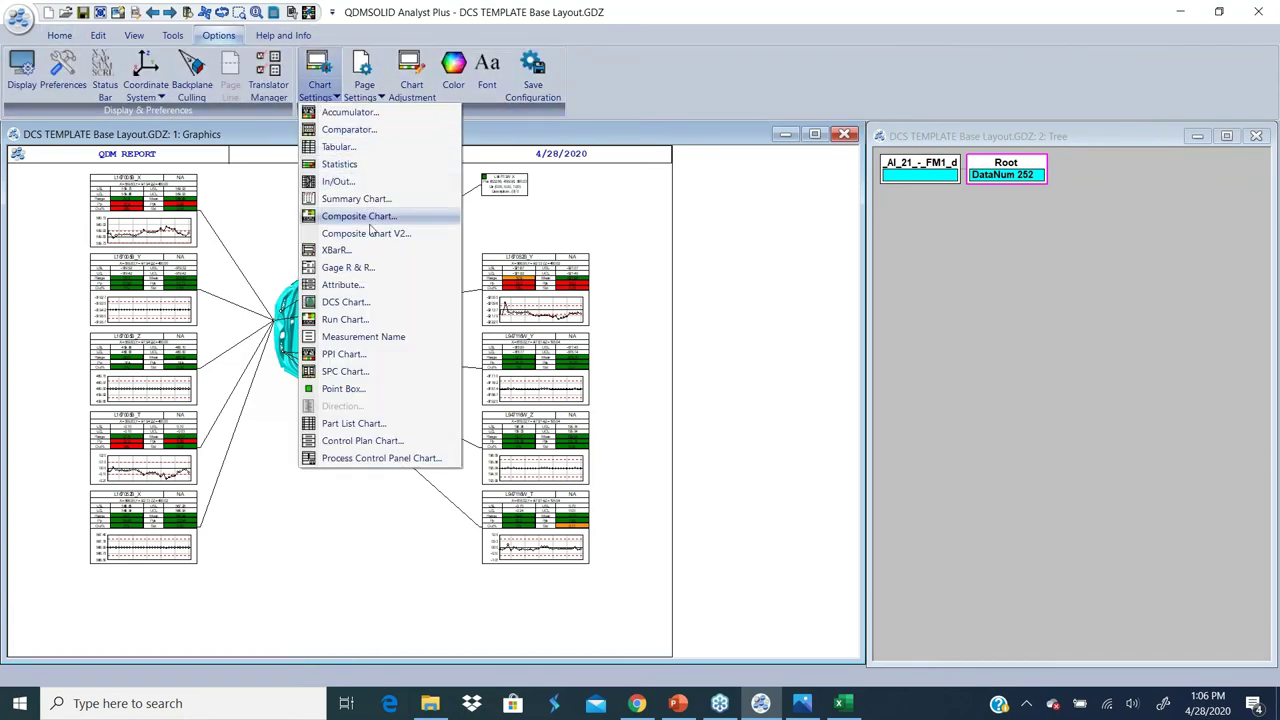
pyautogui.click(364, 338)
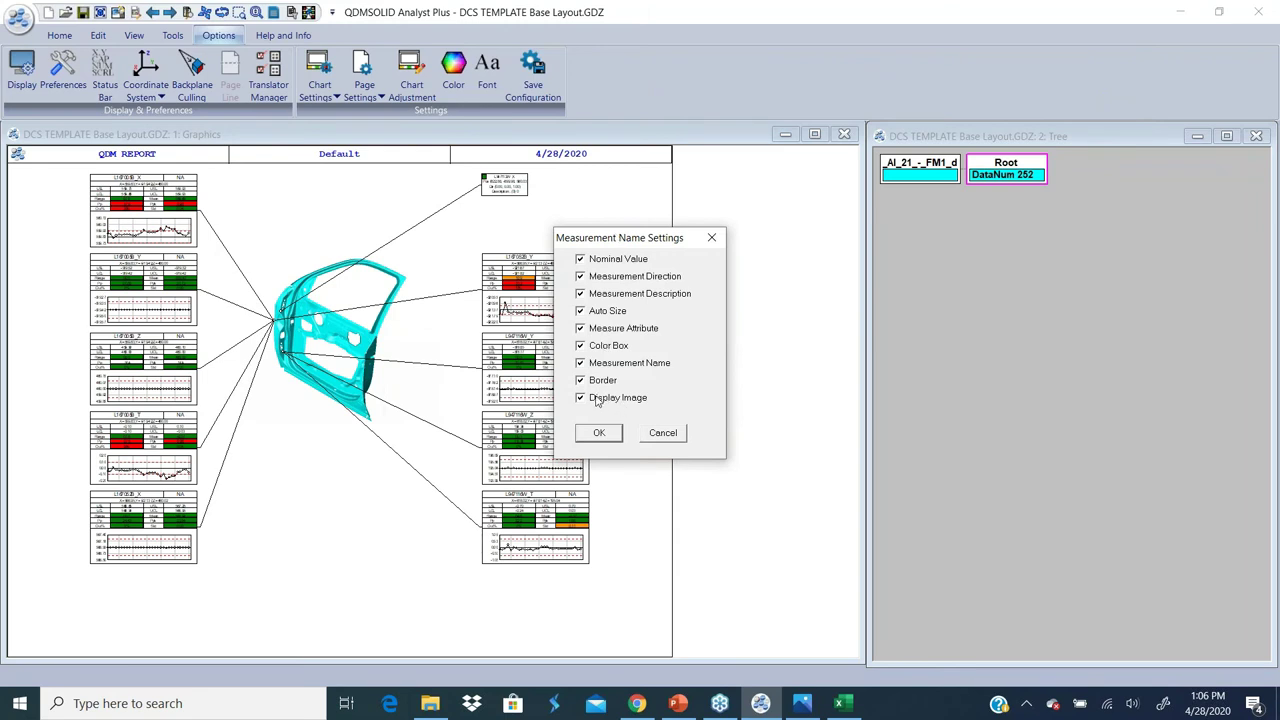
pyautogui.click(581, 347)
pyautogui.click(582, 312)
pyautogui.click(599, 433)
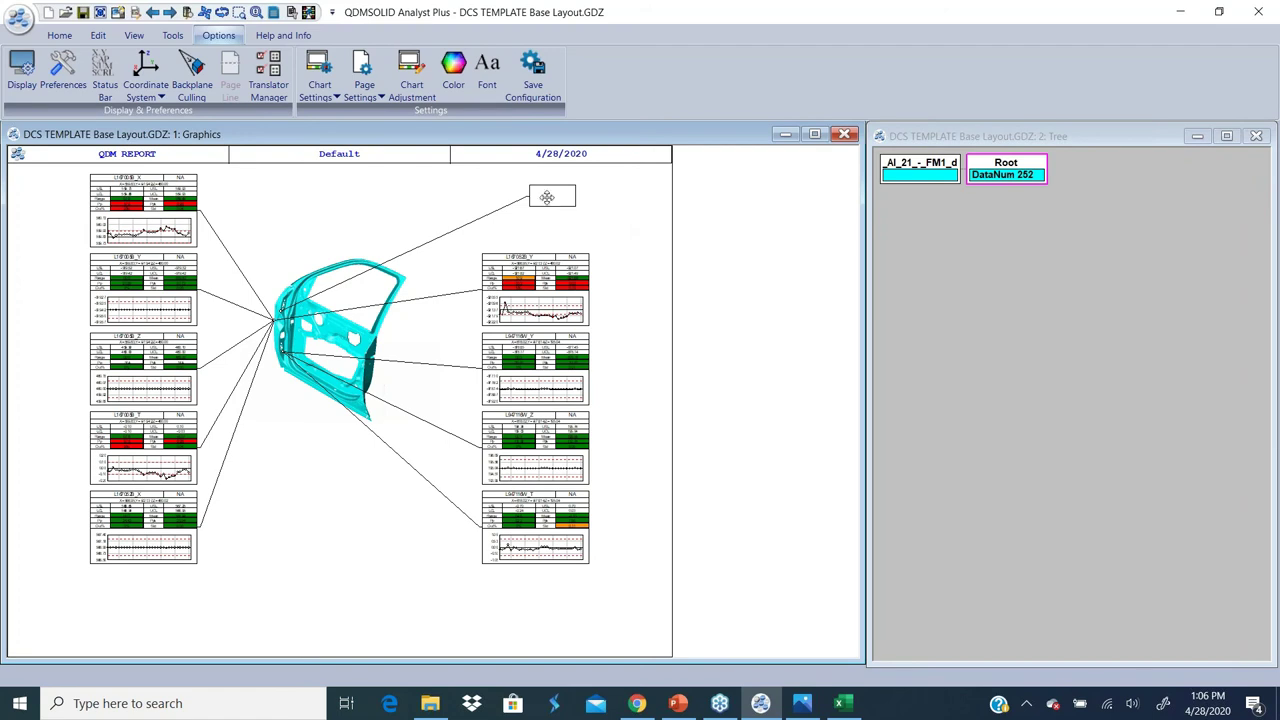
# Insert Position.JPG from the image library into the measurement-name label and shift it left.
pyautogui.rightClick(547, 197)
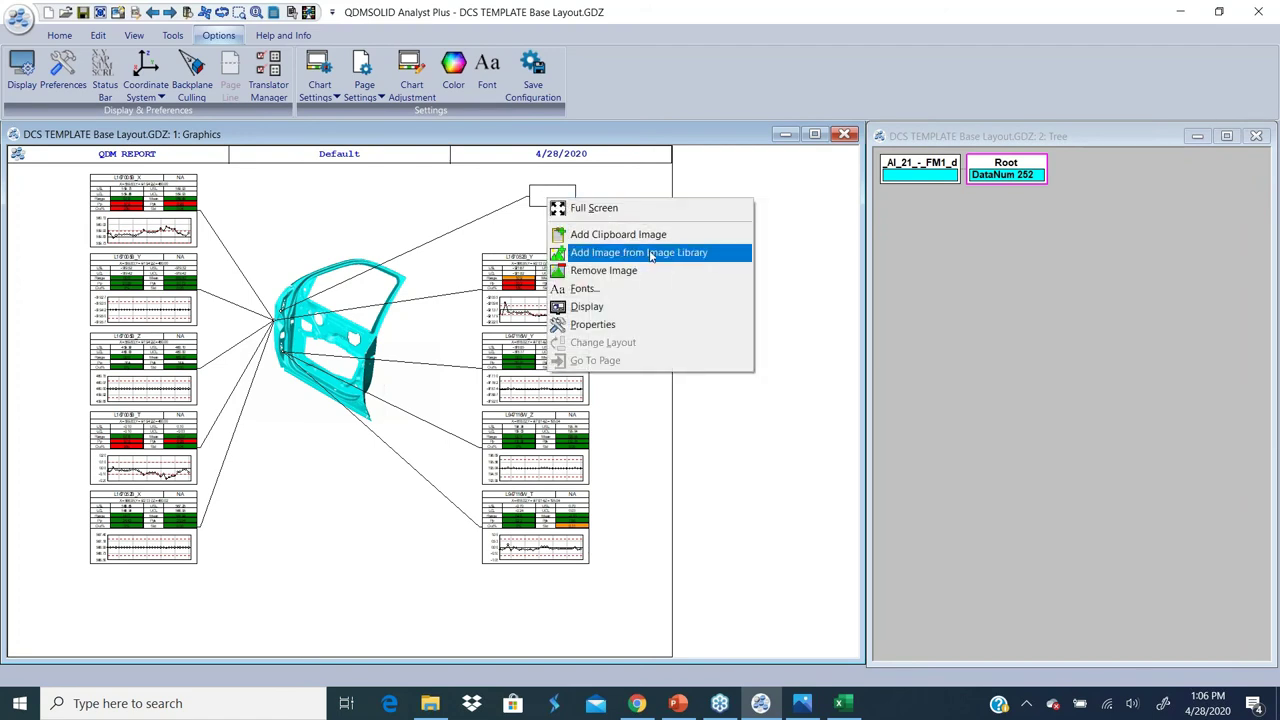
pyautogui.click(651, 256)
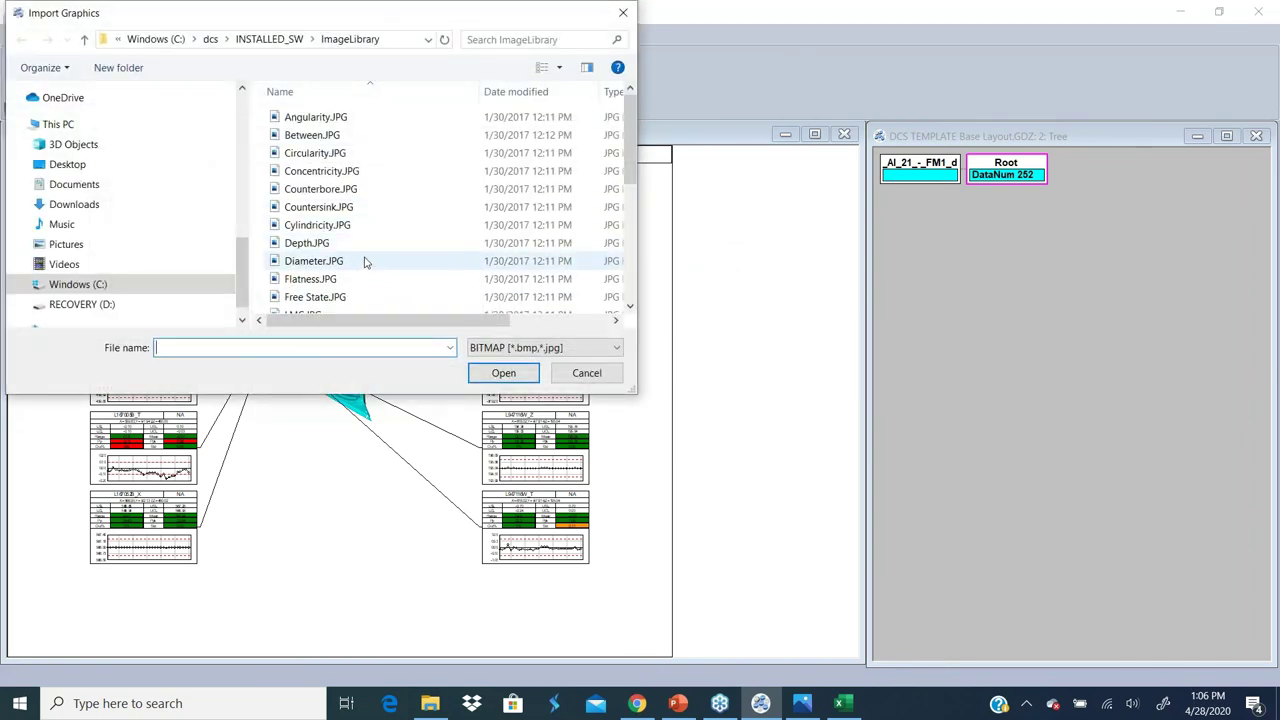
pyautogui.moveTo(625, 142); pyautogui.dragTo(625, 200)
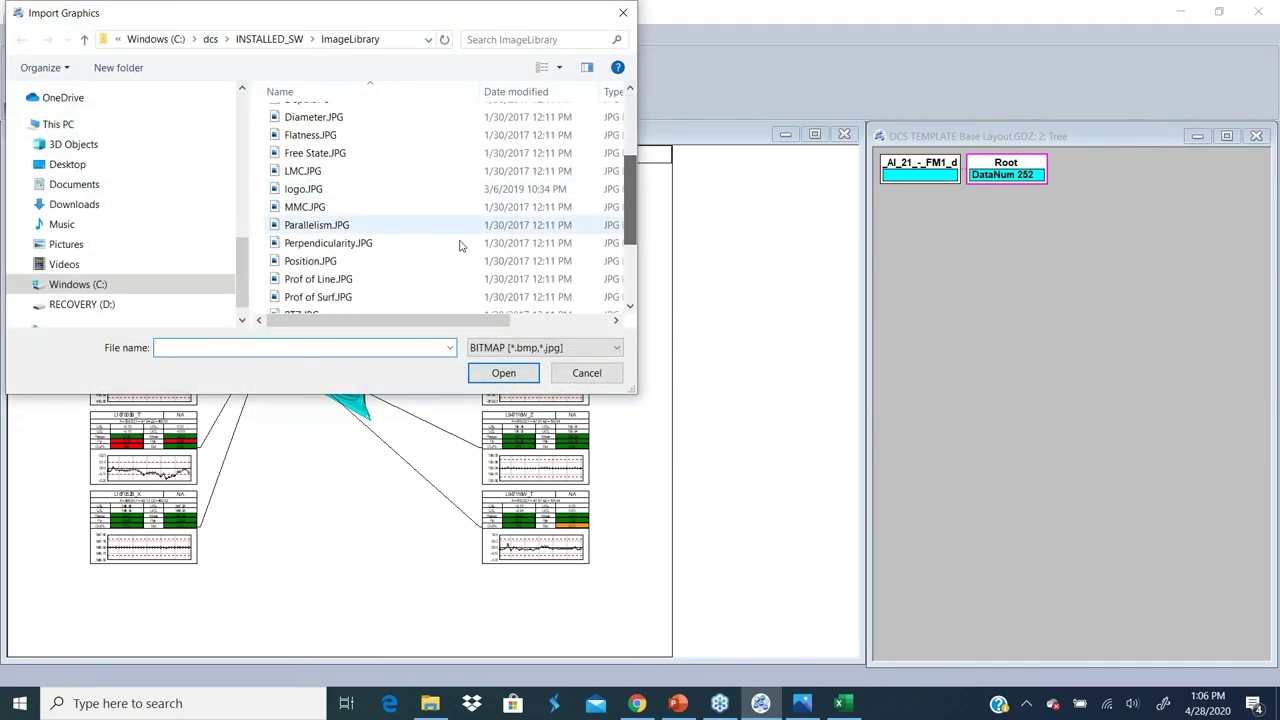
pyautogui.click(312, 262)
pyautogui.click(513, 375)
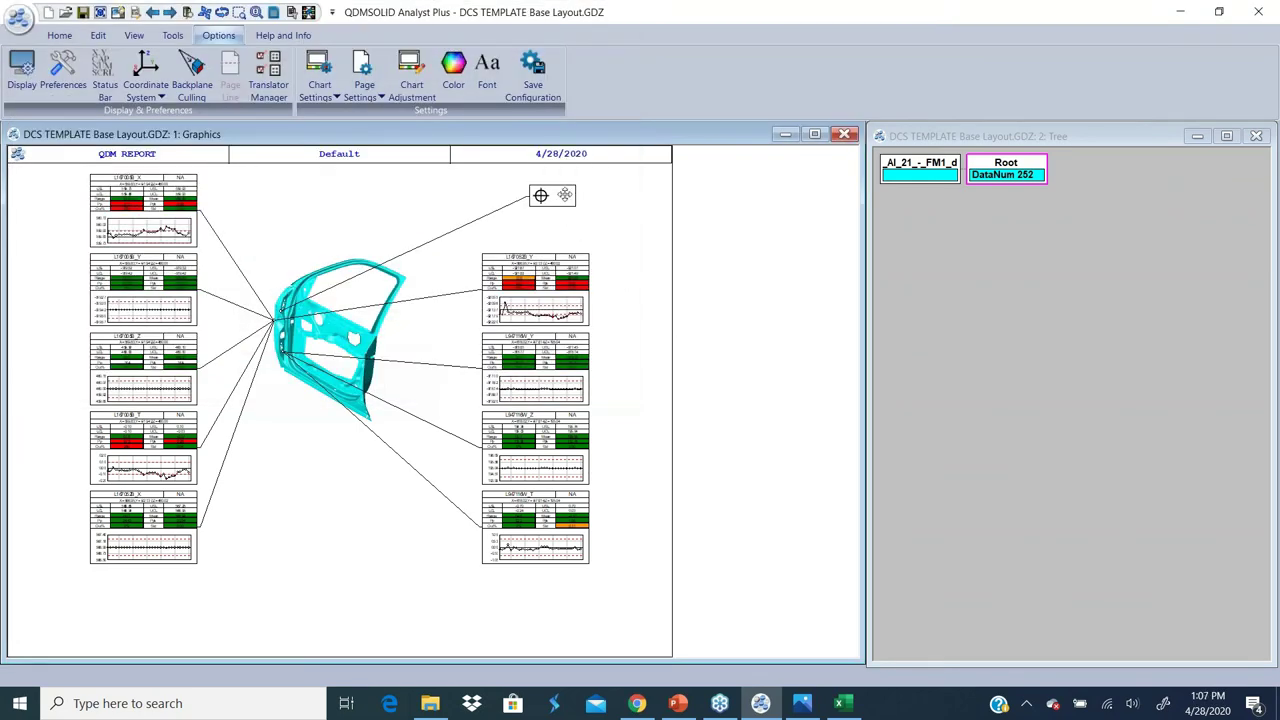
pyautogui.moveTo(565, 194); pyautogui.dragTo(501, 200)
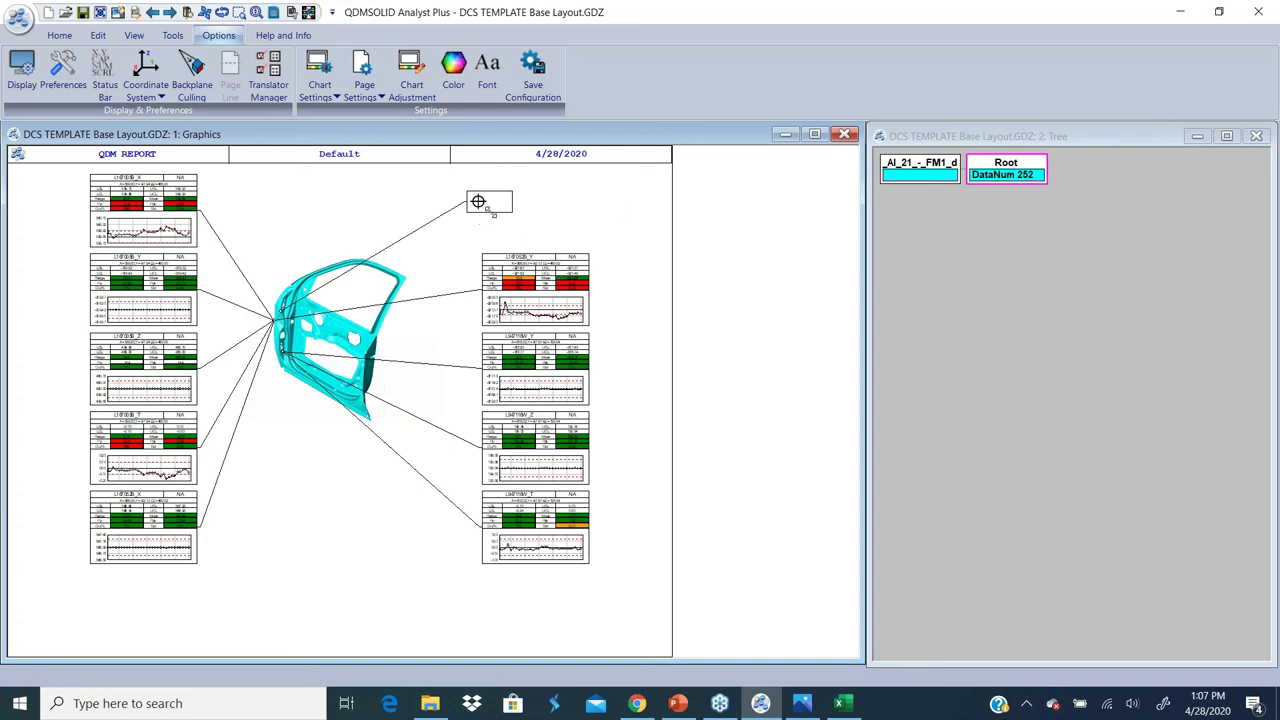
# Dismiss the page context menu without changes and return to PowerPoint slide 22.
pyautogui.rightClick(613, 205)
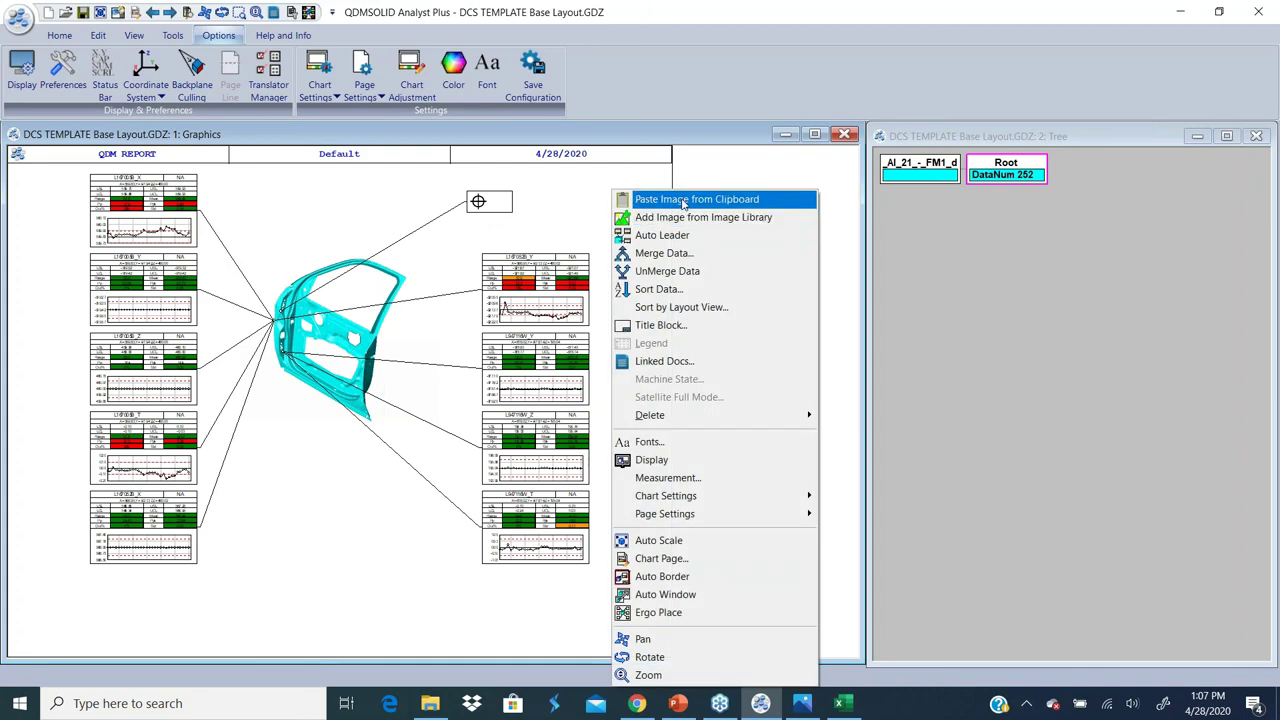
pyautogui.click(350, 540)
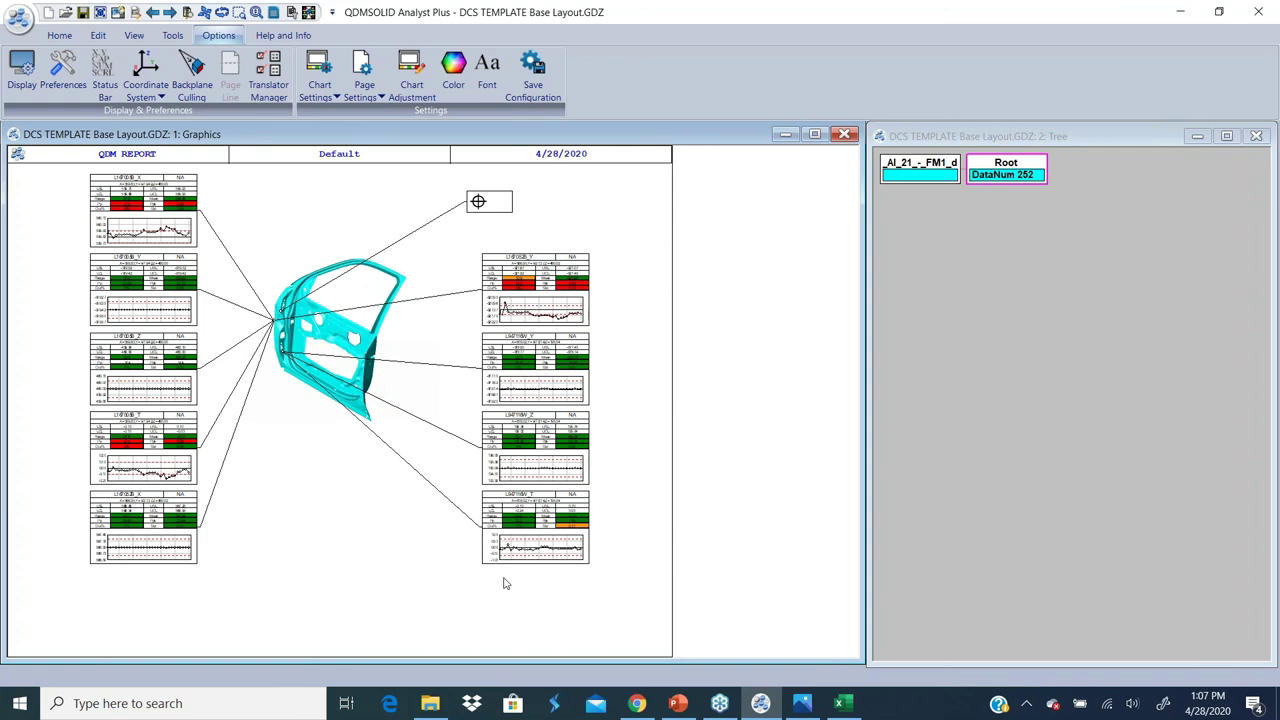
pyautogui.click(677, 705)
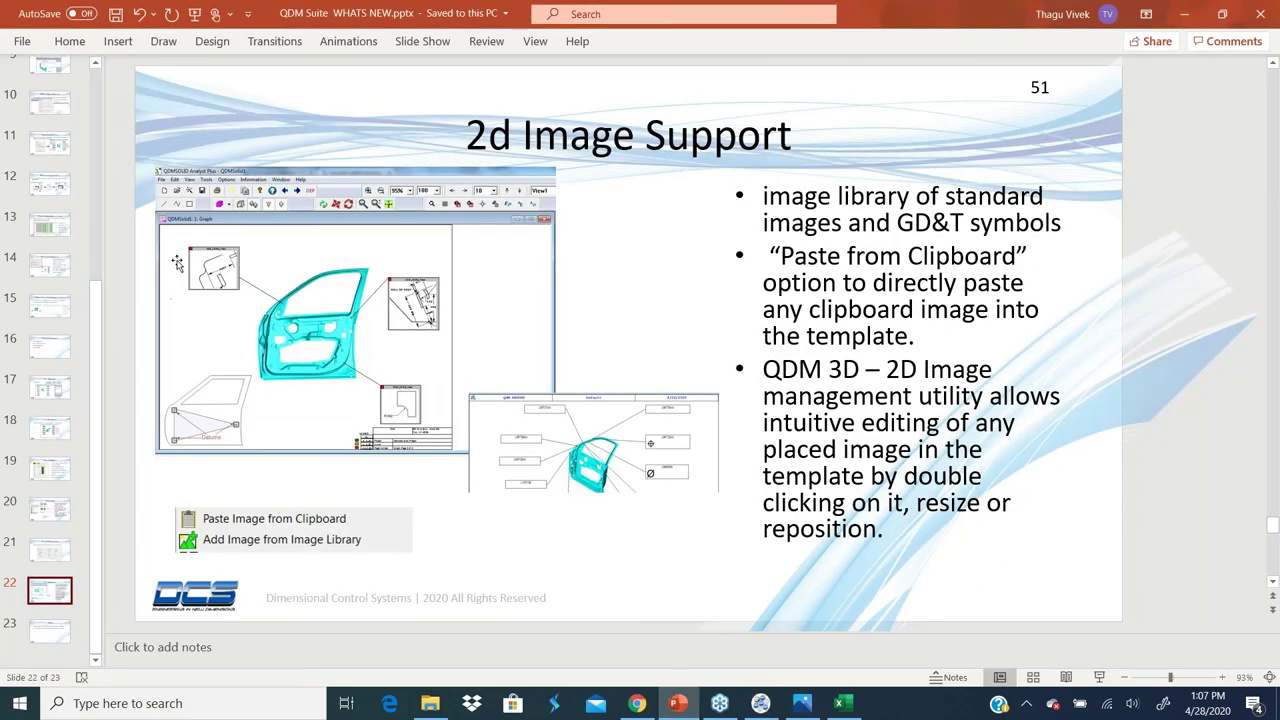